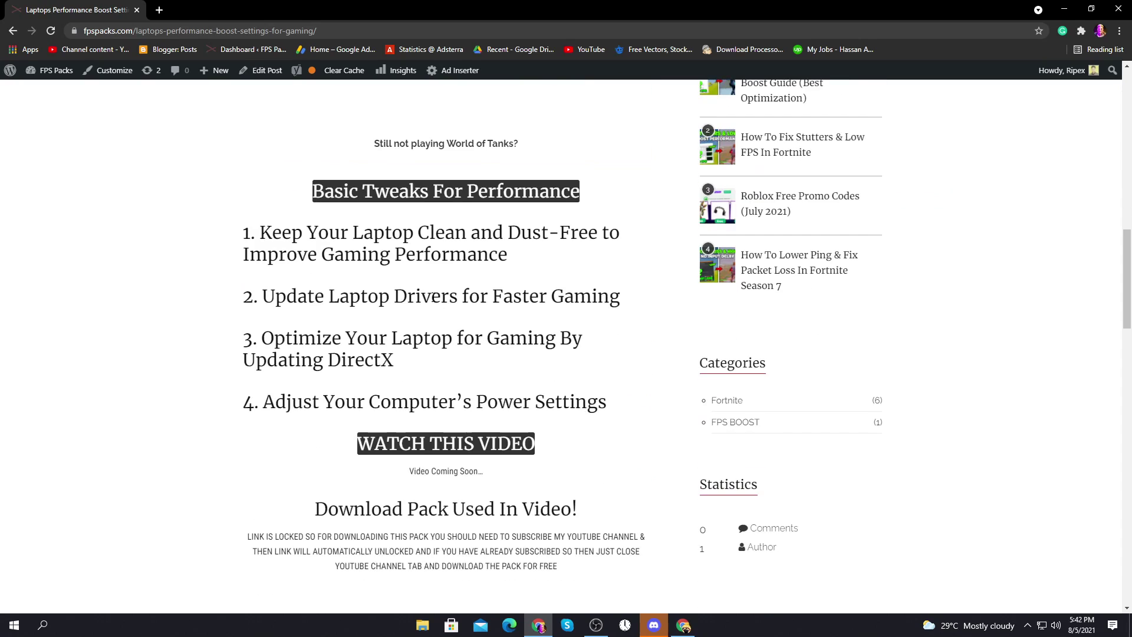
# Unlock the pack's download link on the laptop performance page by visiting the YouTube subscribe link, and close the YouTube channel page
pyautogui.scroll(2, 327, 215)
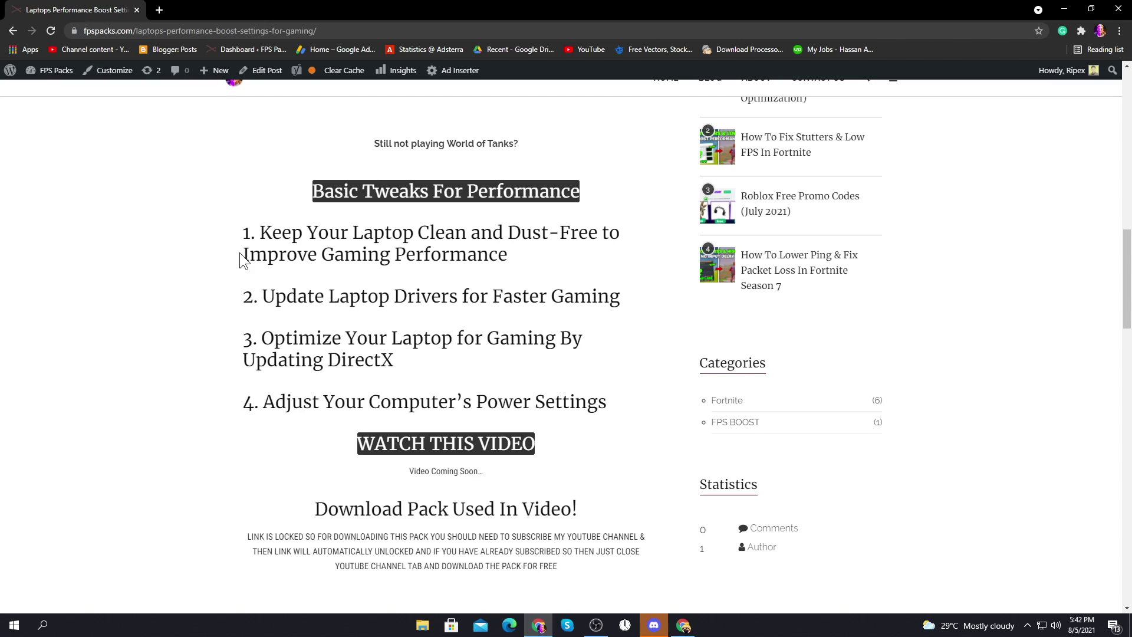
pyautogui.scroll(-4, 240, 259)
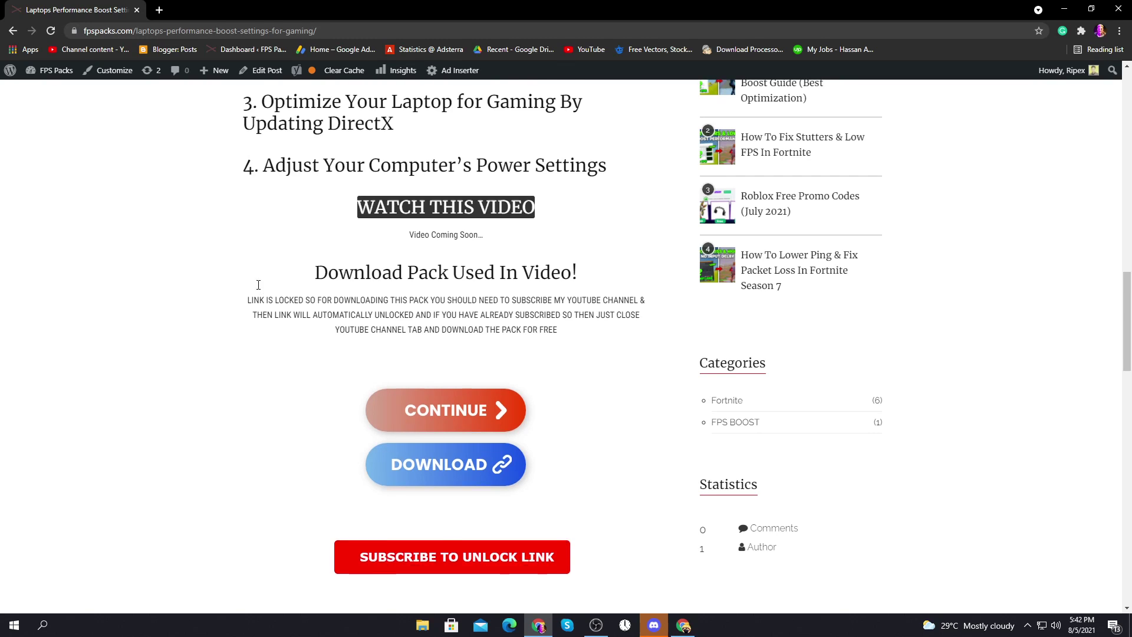
pyautogui.scroll(-4, 253, 277)
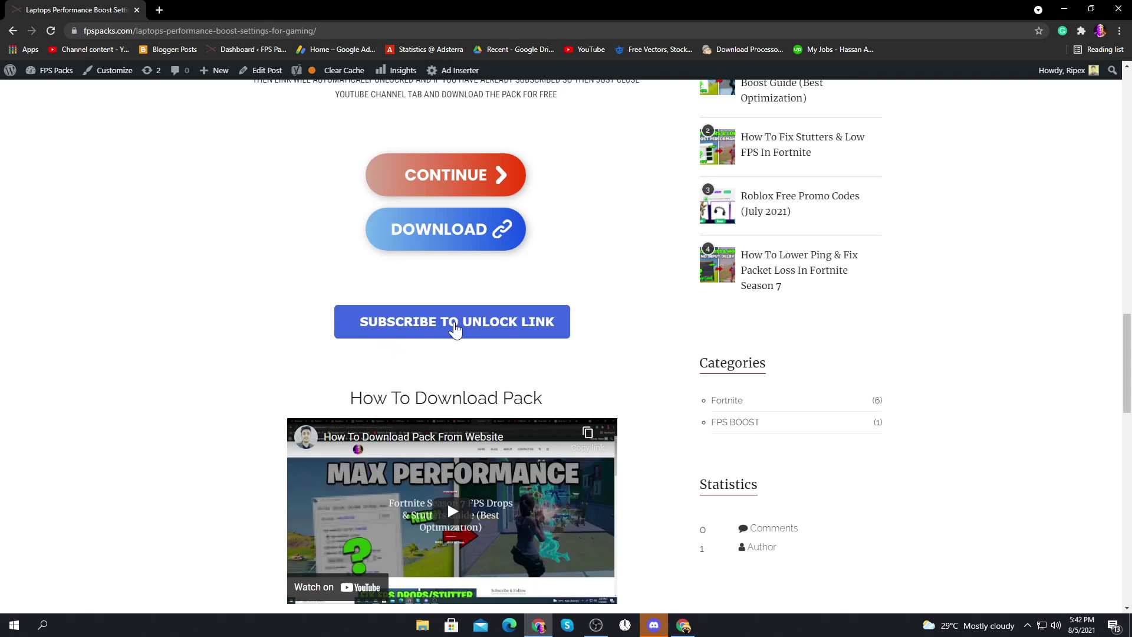
pyautogui.click(509, 323)
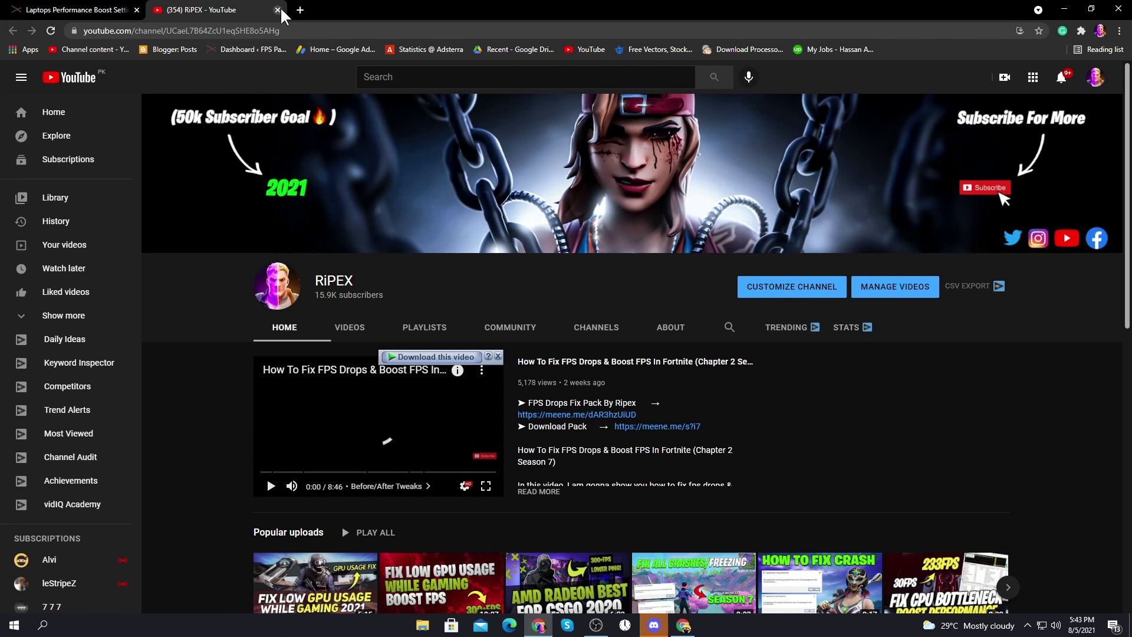
pyautogui.click(76, 10)
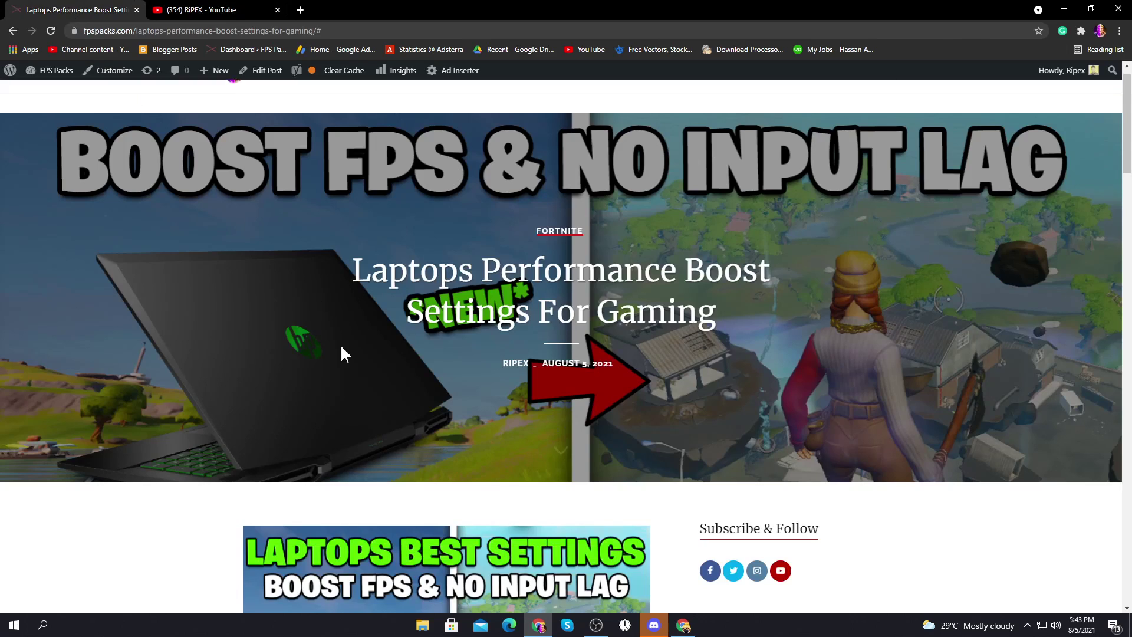
pyautogui.scroll(-12, 401, 423)
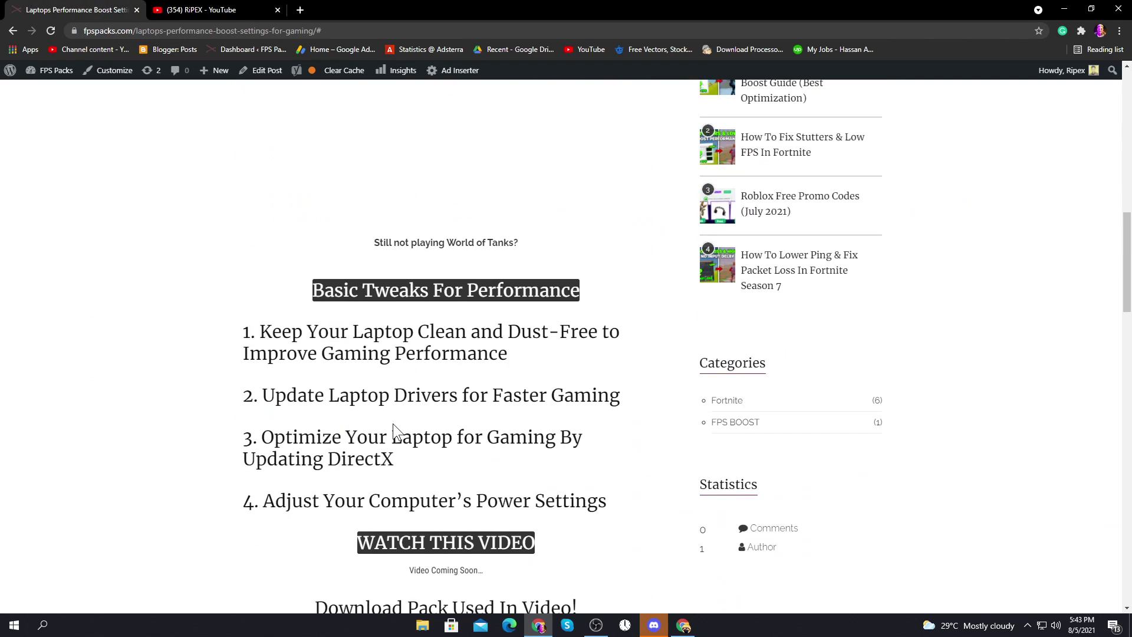
pyautogui.scroll(-5, 393, 423)
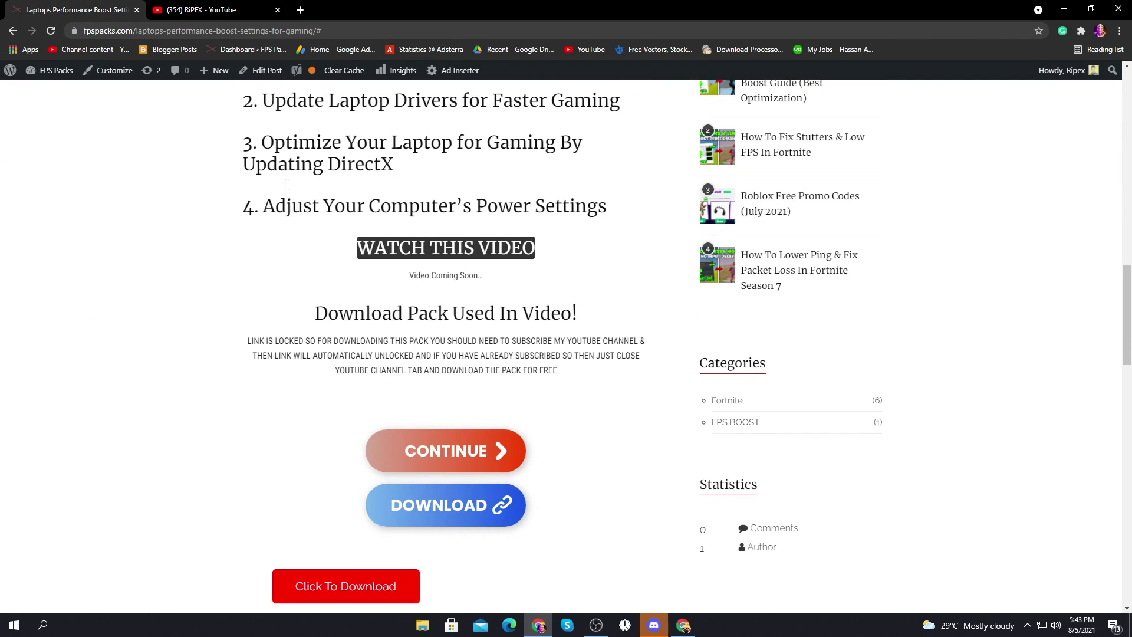
pyautogui.click(278, 13)
pyautogui.click(278, 9)
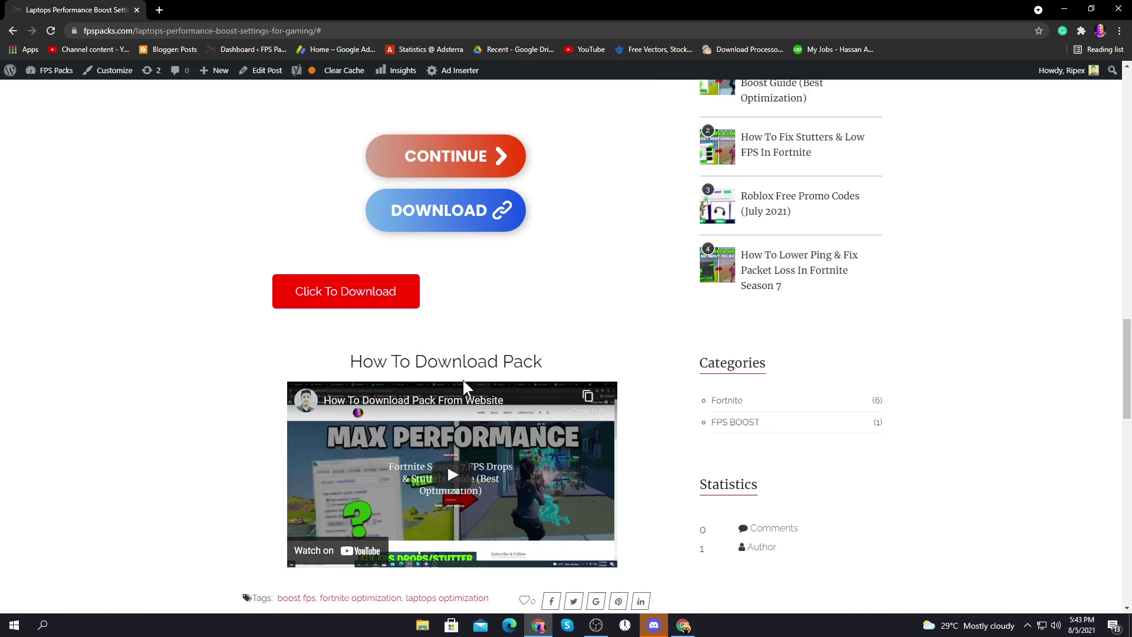
# Download Laptops Gaming Pack By Ripex.rar from its Google Drive page, keeping the suggested Compressed category and save location
pyautogui.click(328, 300)
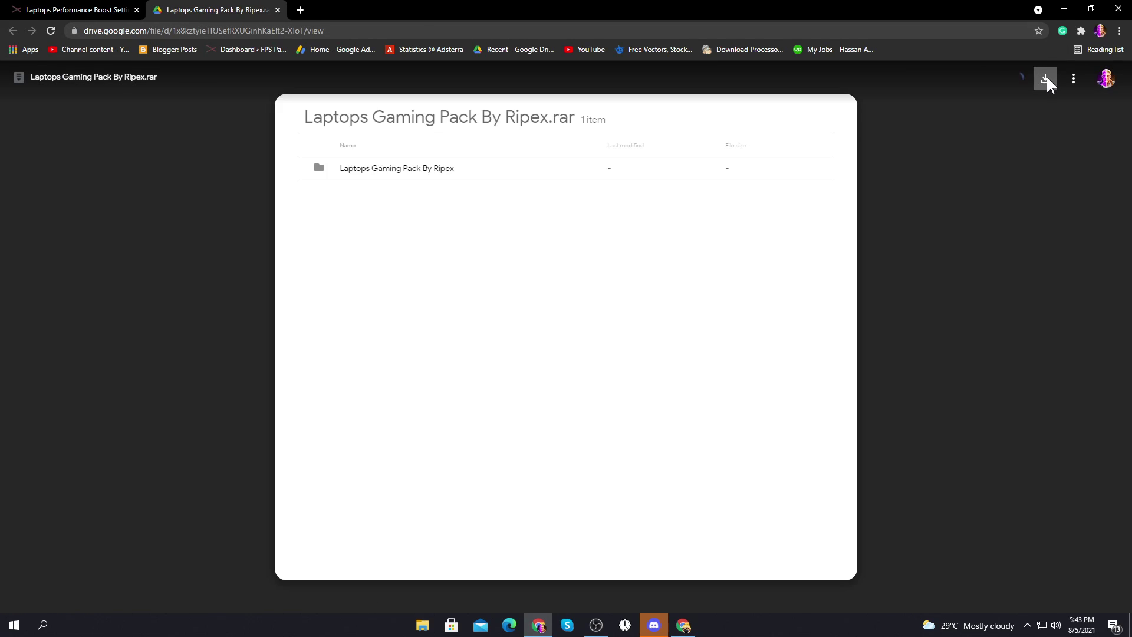
pyautogui.click(1045, 78)
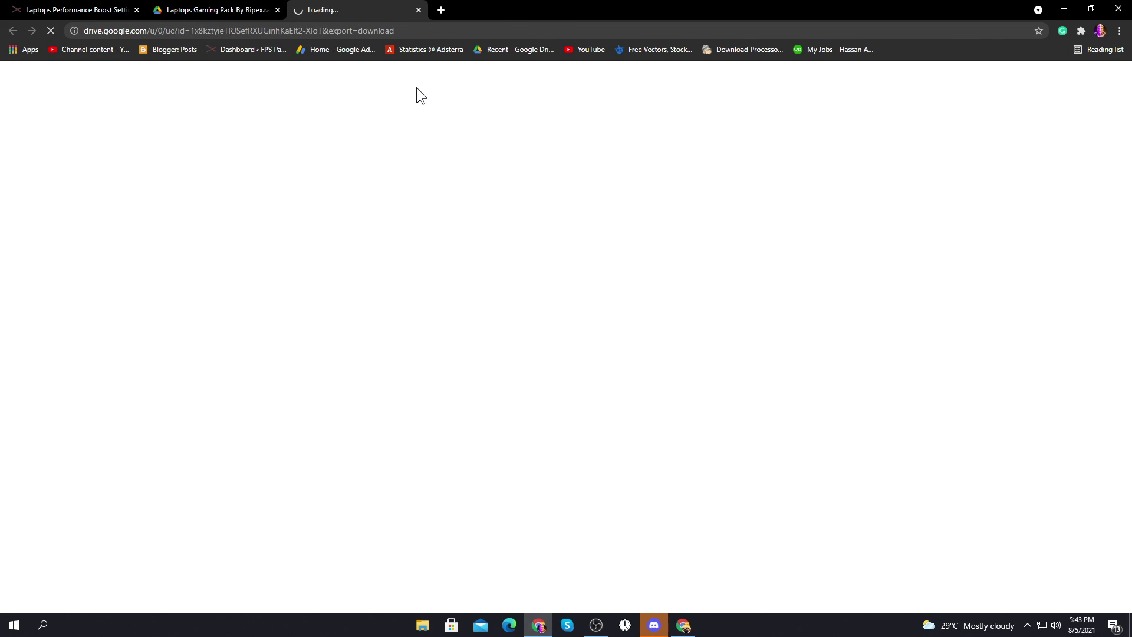
pyautogui.click(1063, 9)
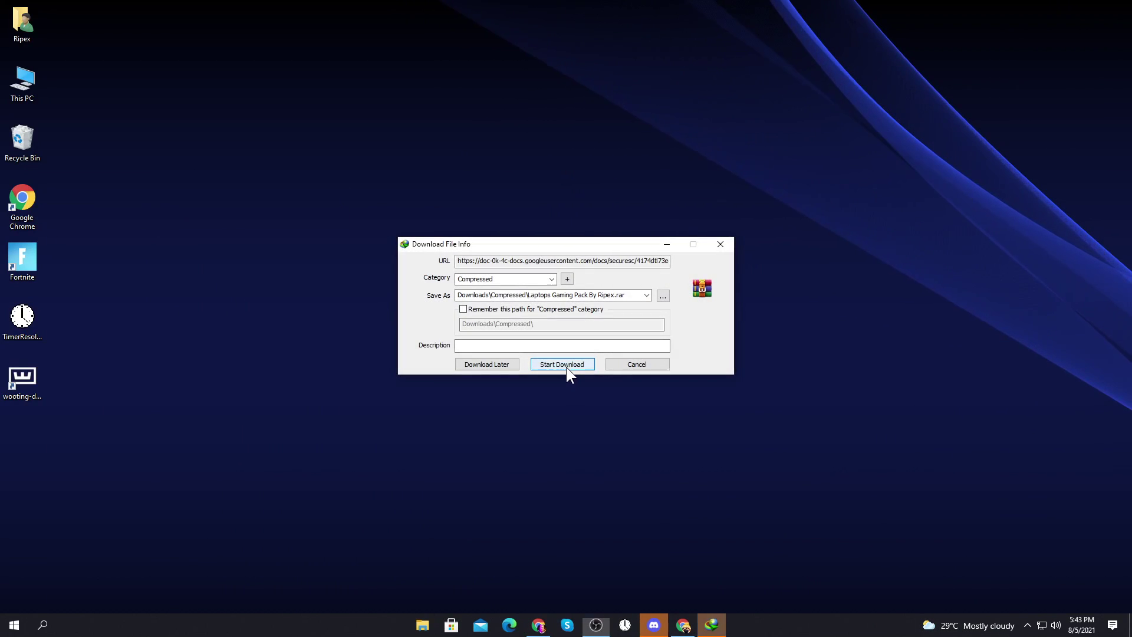
pyautogui.click(565, 366)
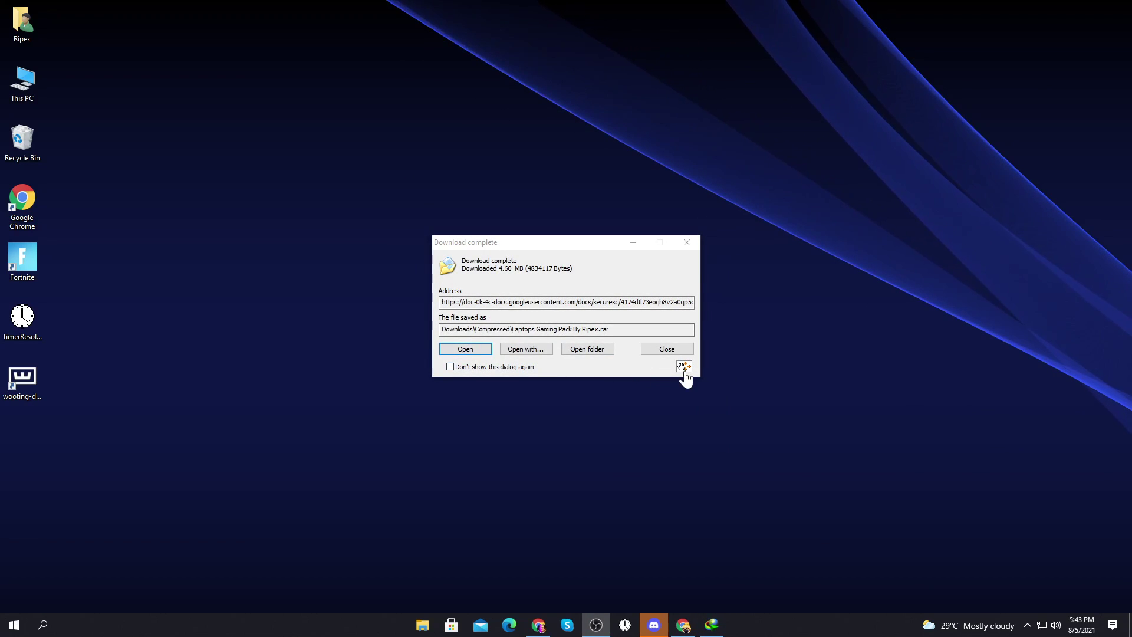
# Move the downloaded archive to the desktop and extract its Laptops Gaming Pack By Ripex folder there
pyautogui.moveTo(684, 366); pyautogui.dragTo(790, 270)
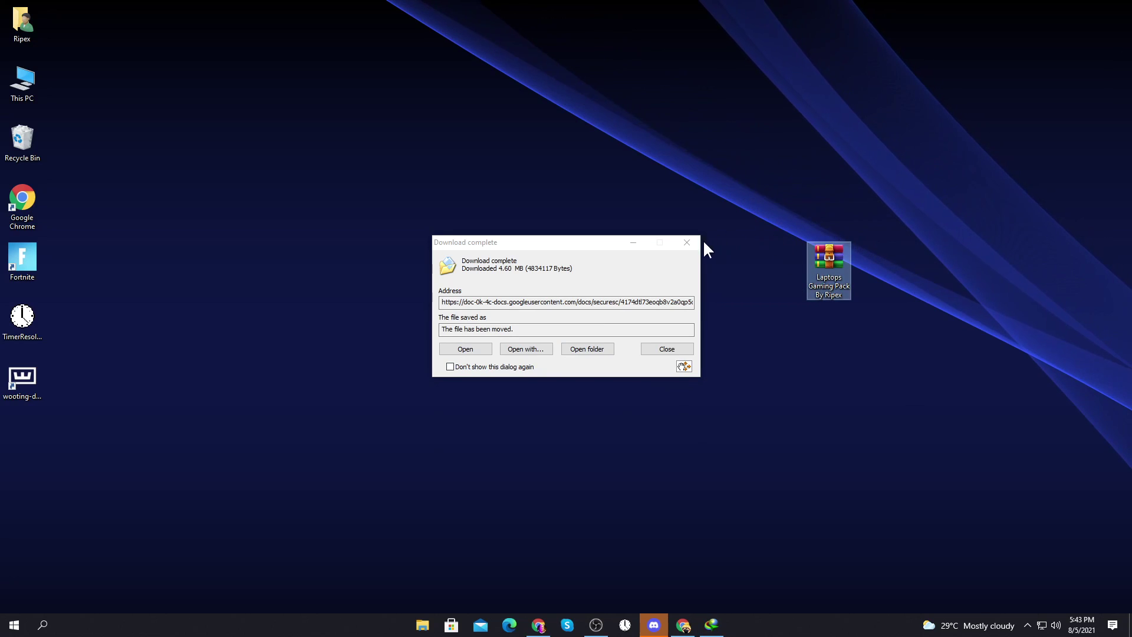
pyautogui.click(686, 243)
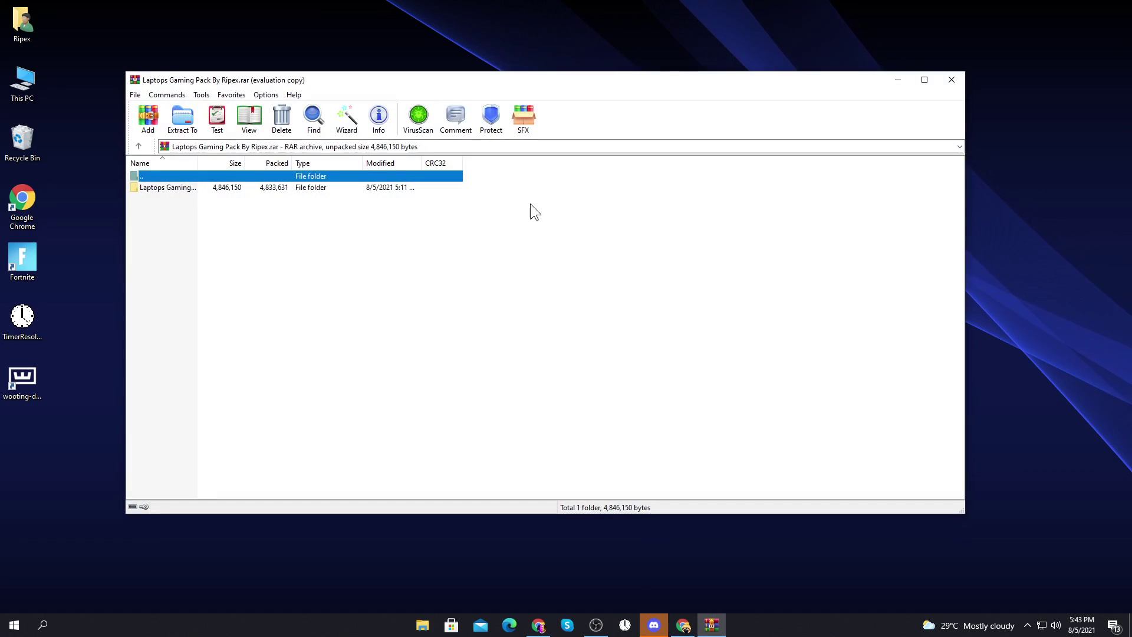
pyautogui.moveTo(174, 189); pyautogui.dragTo(1003, 247)
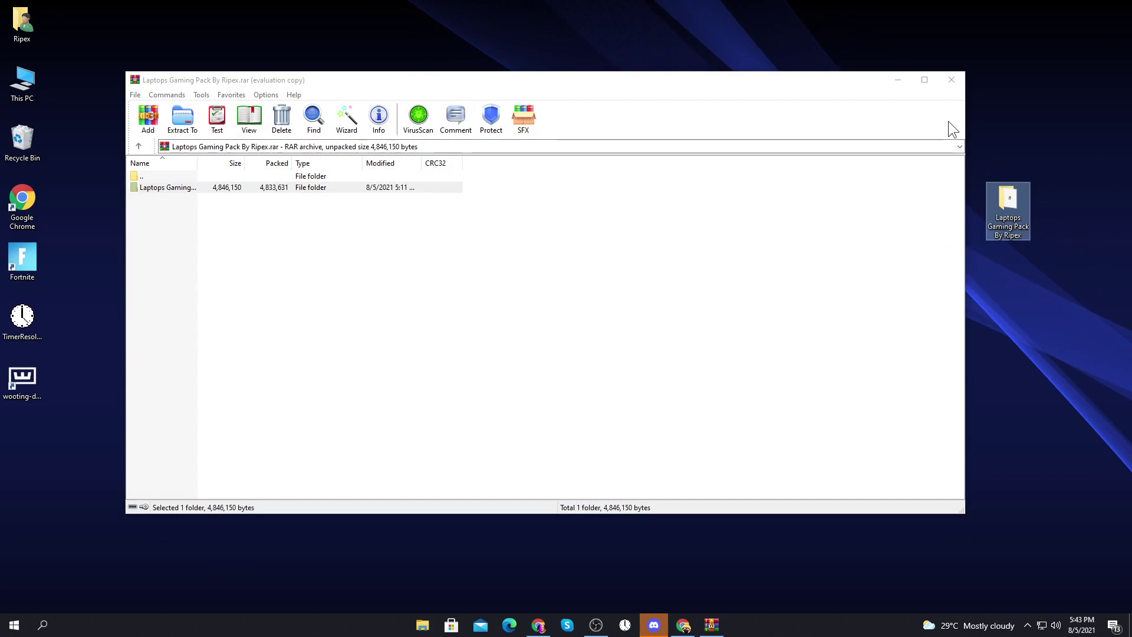
pyautogui.click(951, 79)
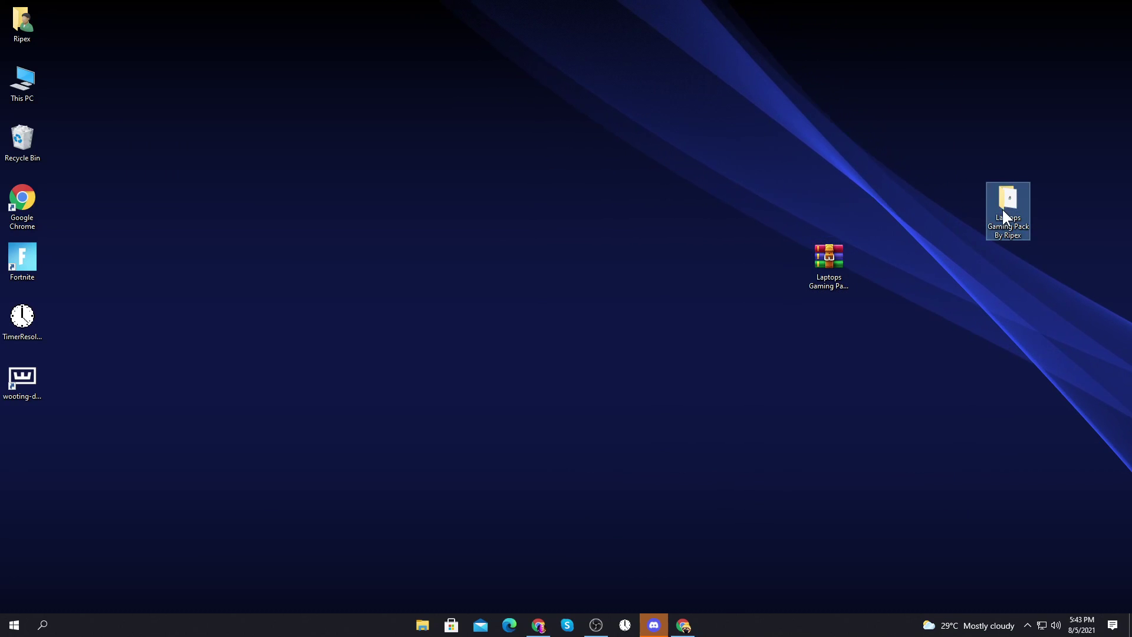
# Install SpeedFan from instspeedfan452_1 in the extracted pack folder, accepting the license and keeping the default options and installation directory
pyautogui.doubleClick(1001, 215)
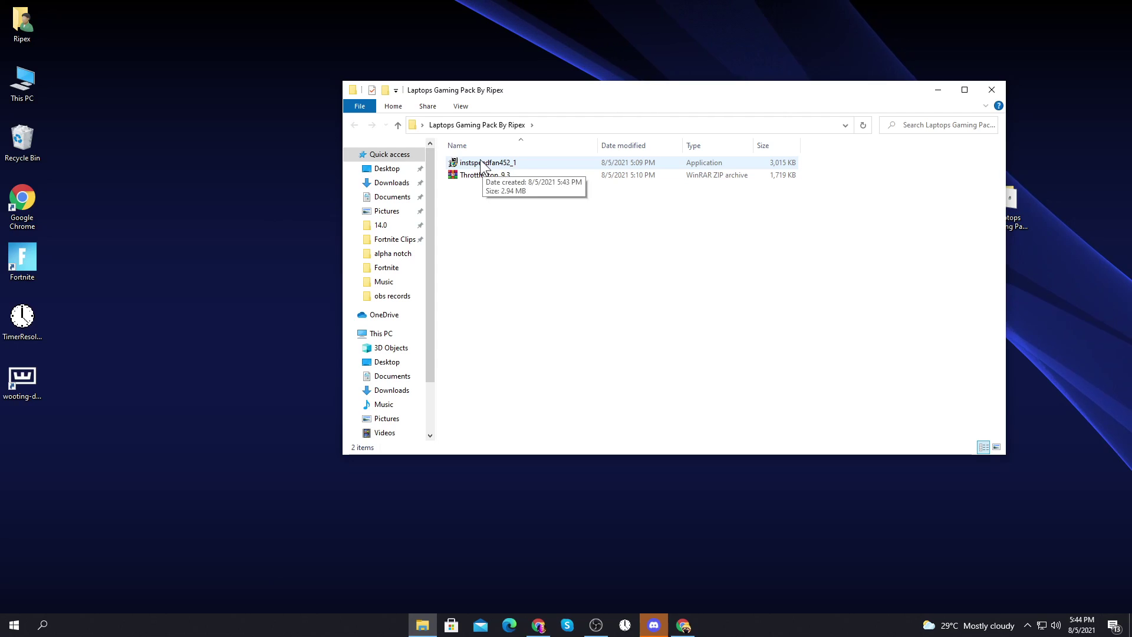
pyautogui.rightClick(456, 162)
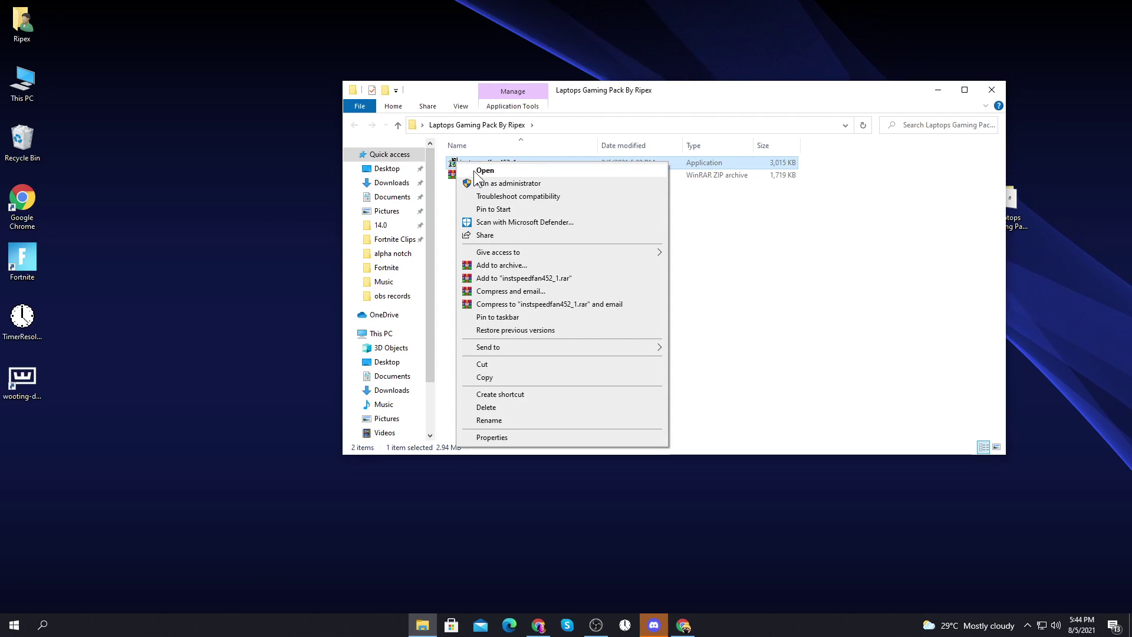
pyautogui.click(472, 171)
pyautogui.click(600, 374)
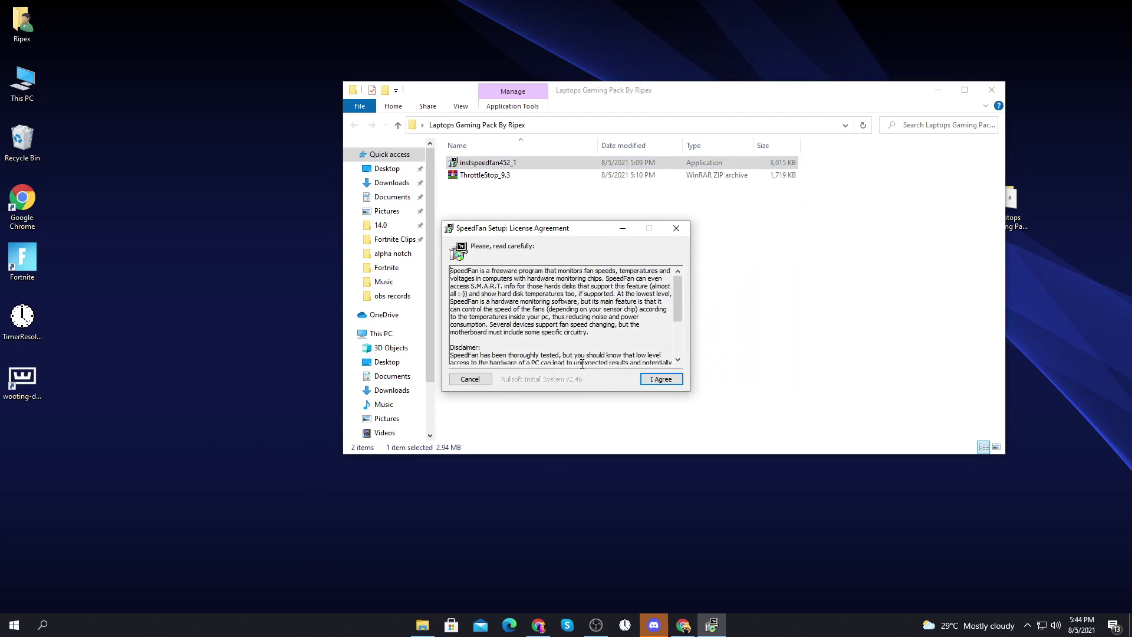
pyautogui.click(651, 381)
pyautogui.click(657, 381)
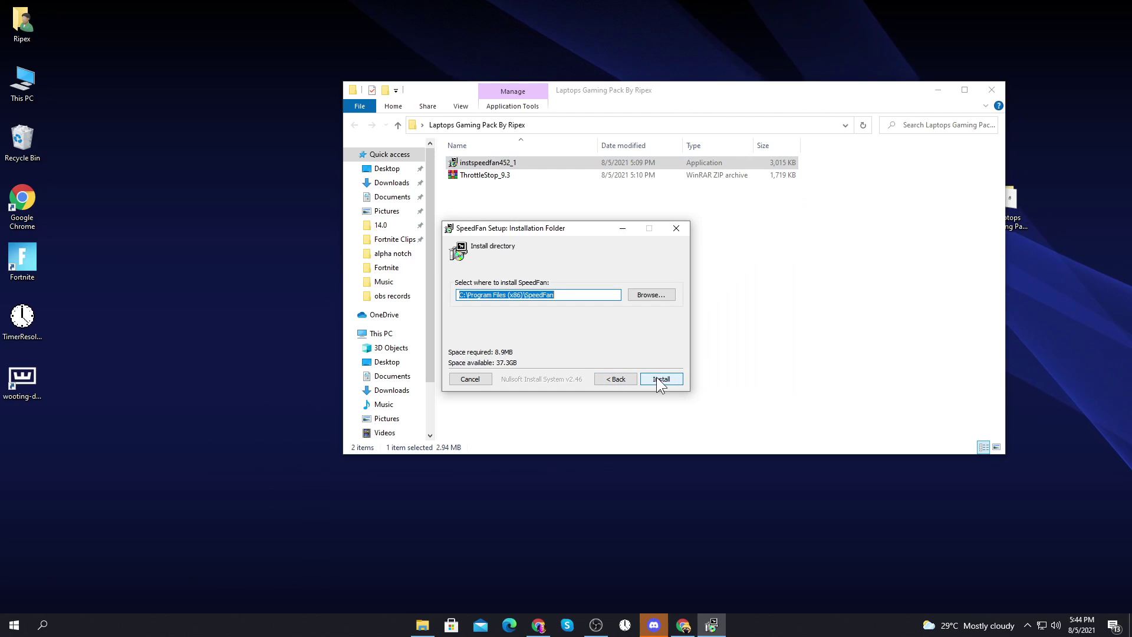
pyautogui.click(657, 381)
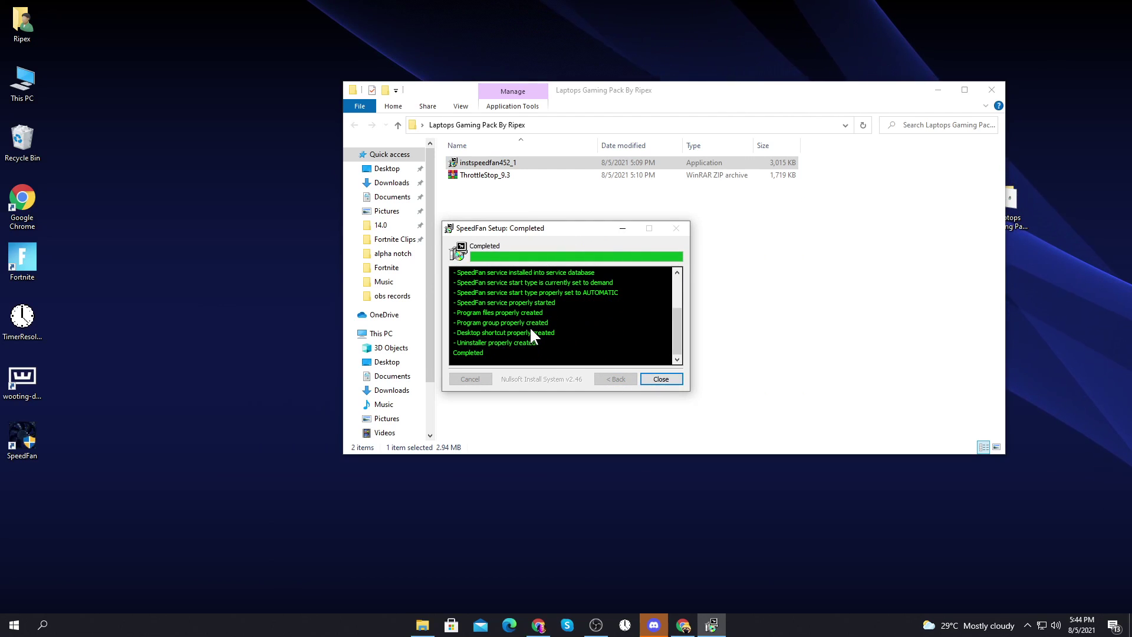
pyautogui.click(665, 380)
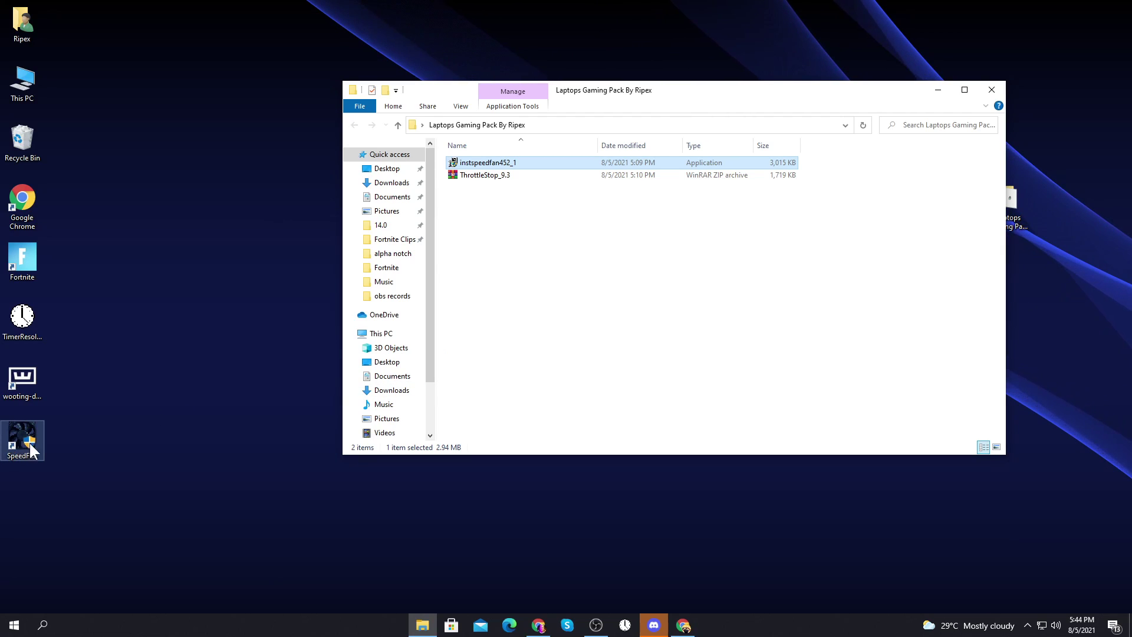
# Launch SpeedFan from the desktop as administrator and dismiss its welcome hint
pyautogui.rightClick(29, 443)
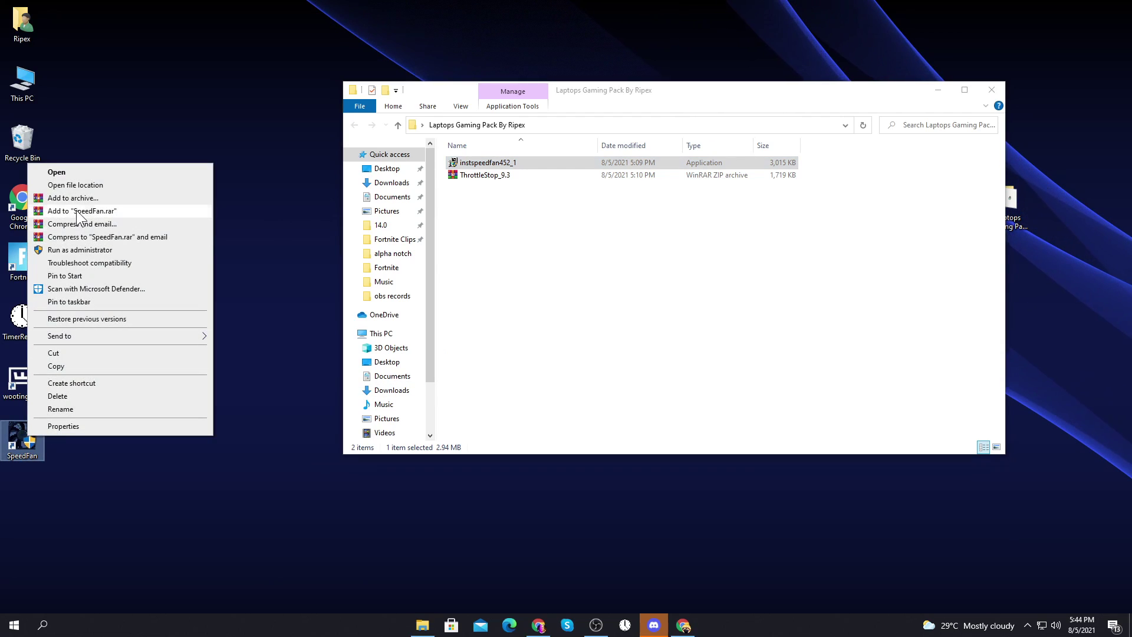
pyautogui.click(67, 253)
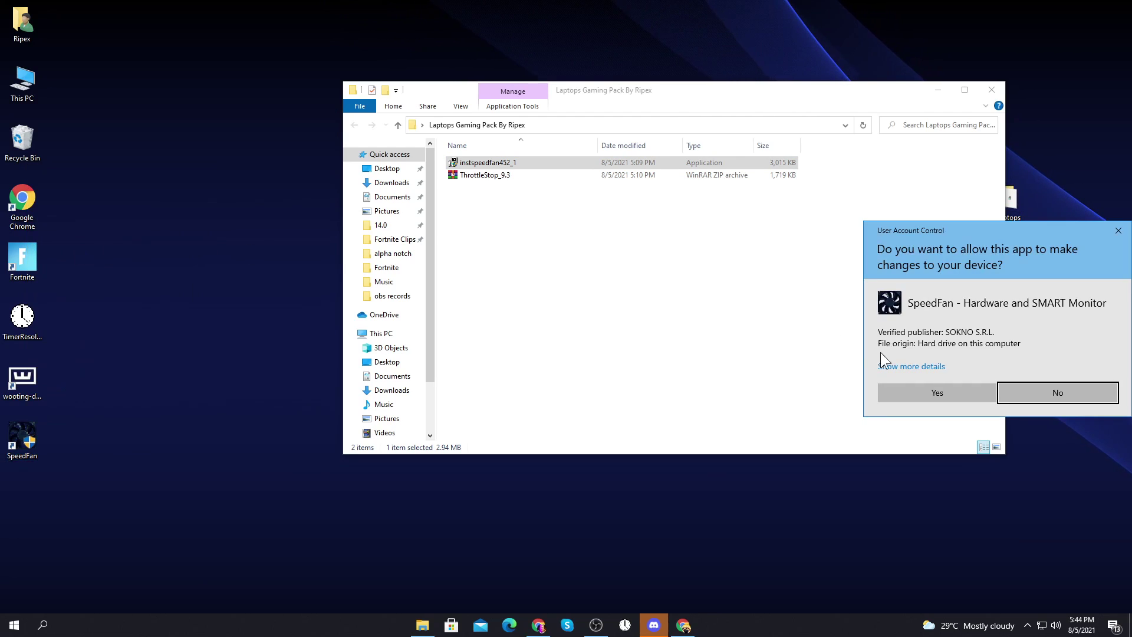
pyautogui.click(930, 395)
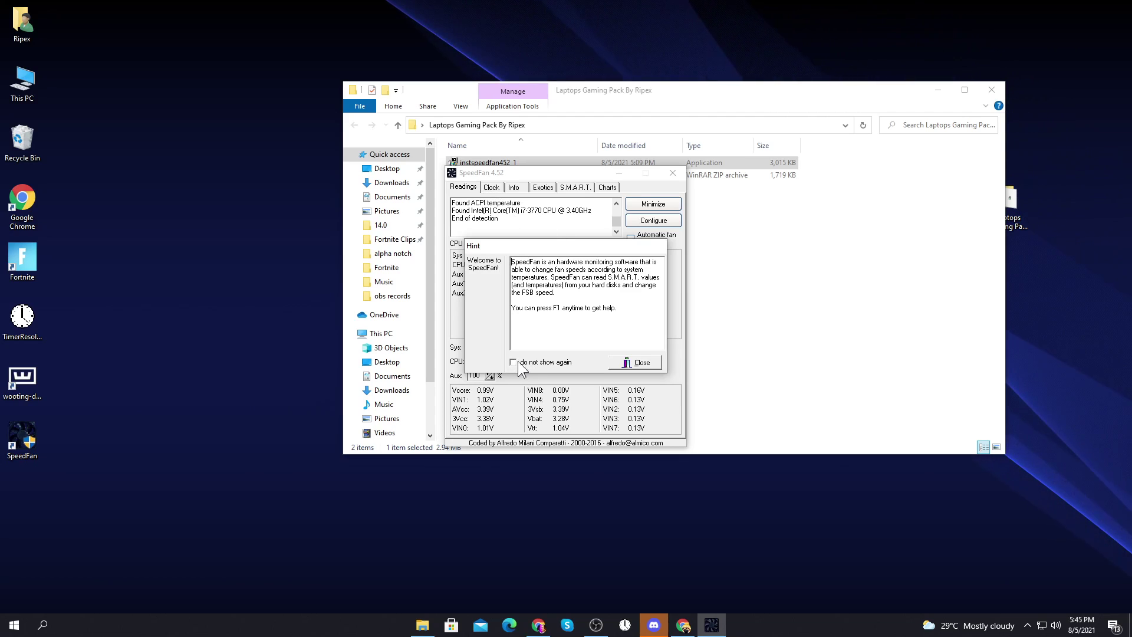
pyautogui.click(626, 365)
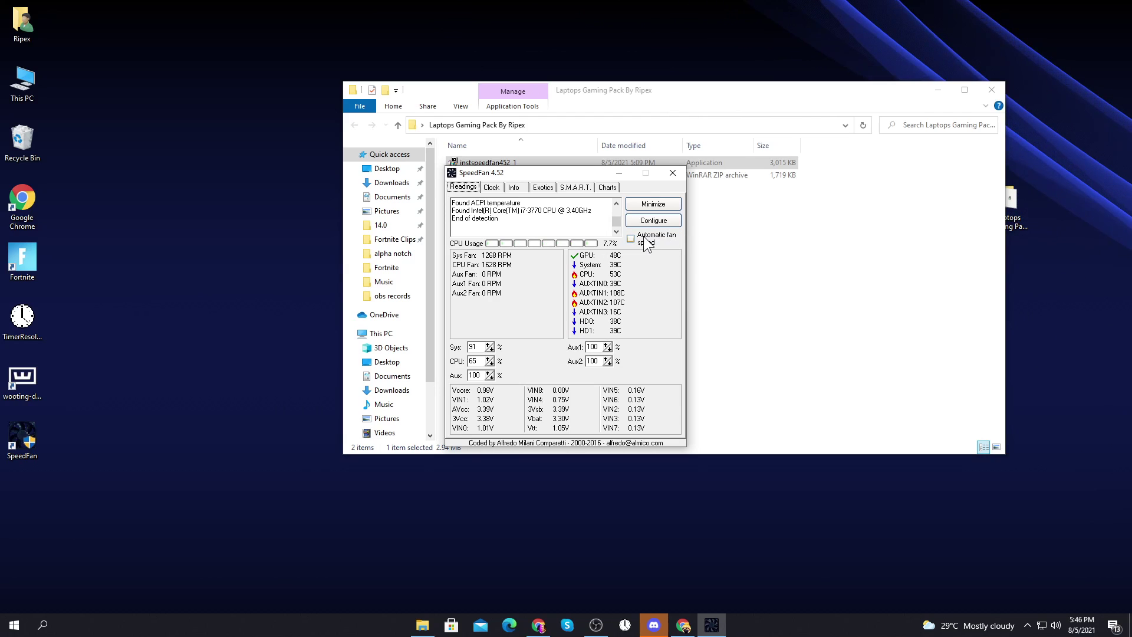
# Set the CPU and Sys fan speeds to 100% with automatic fan speed off, and minimize SpeedFan to the system tray
pyautogui.click(631, 241)
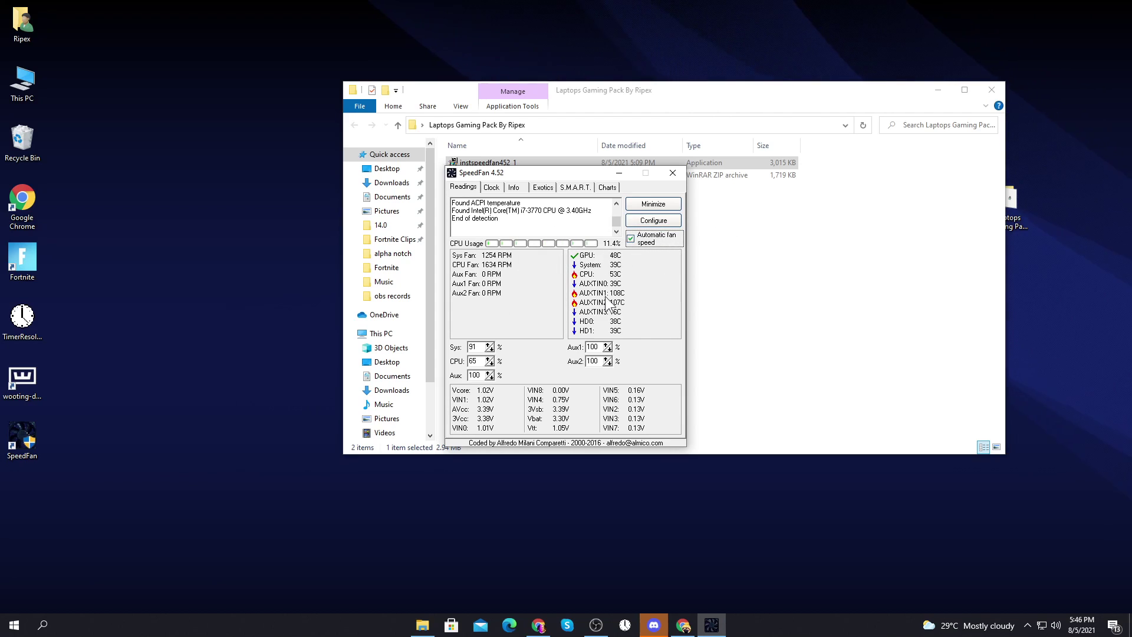
pyautogui.click(631, 238)
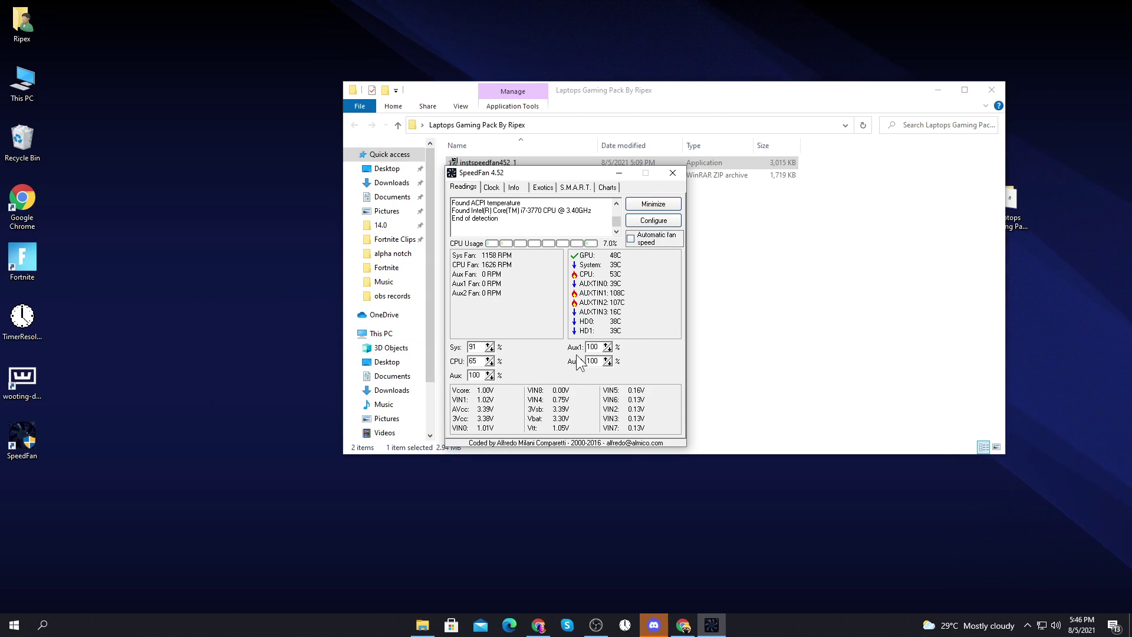
pyautogui.doubleClick(482, 362)
pyautogui.write('100')
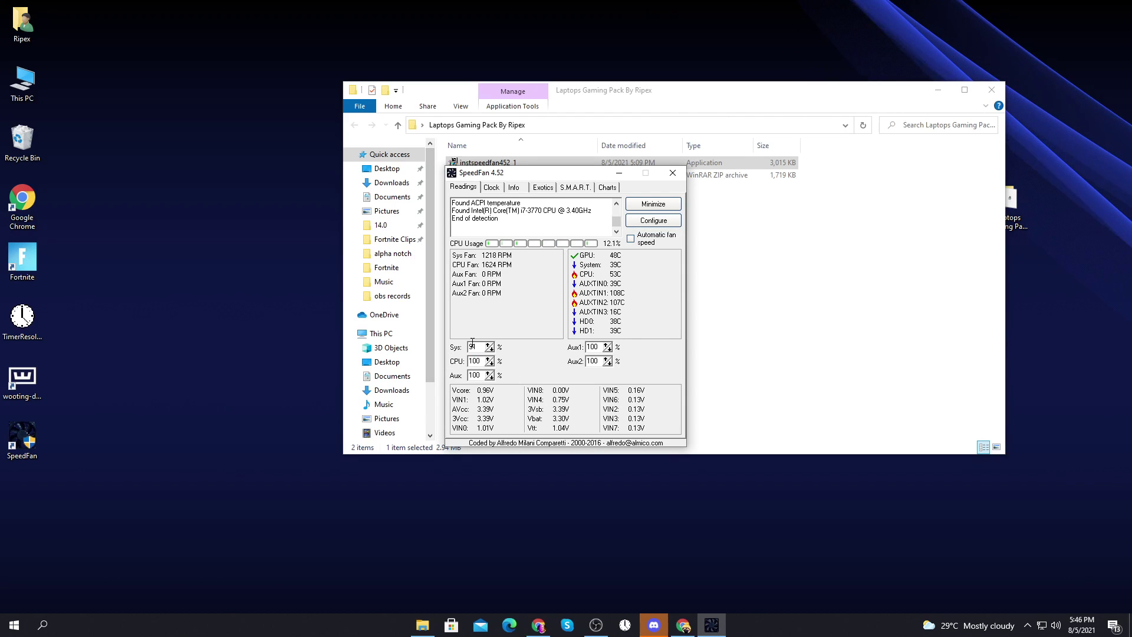
pyautogui.write('100')
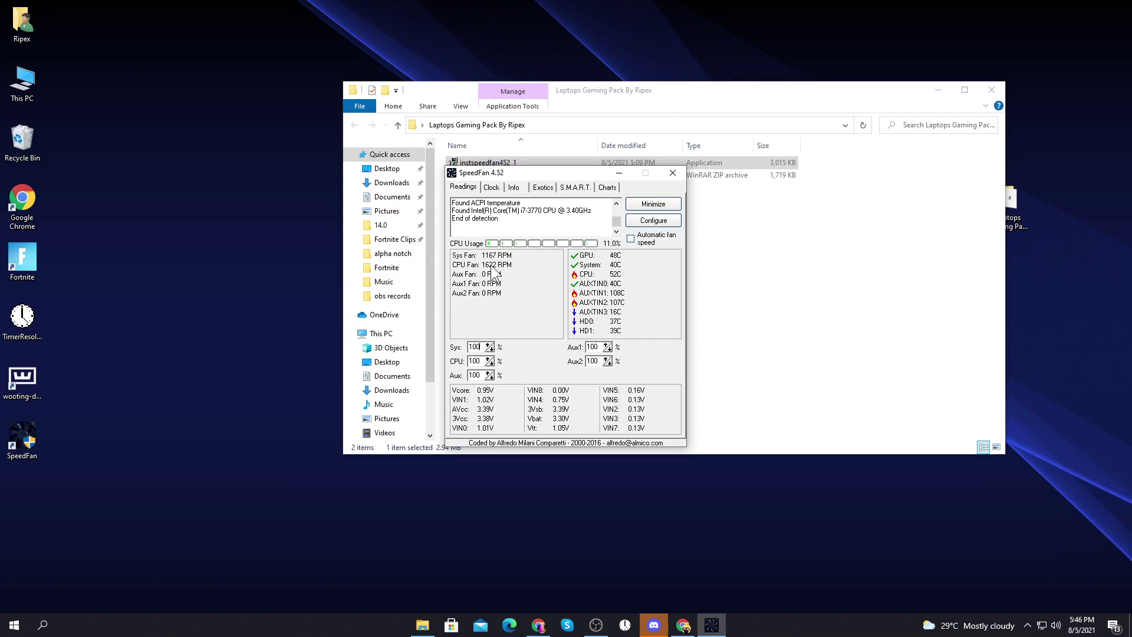
pyautogui.click(643, 207)
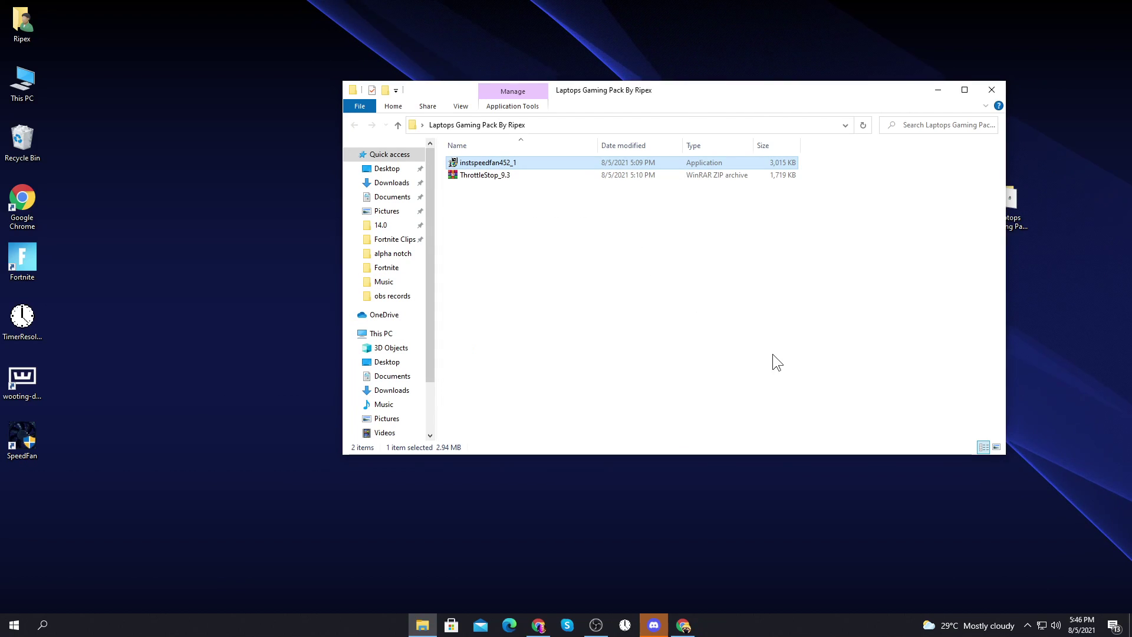
pyautogui.click(1027, 625)
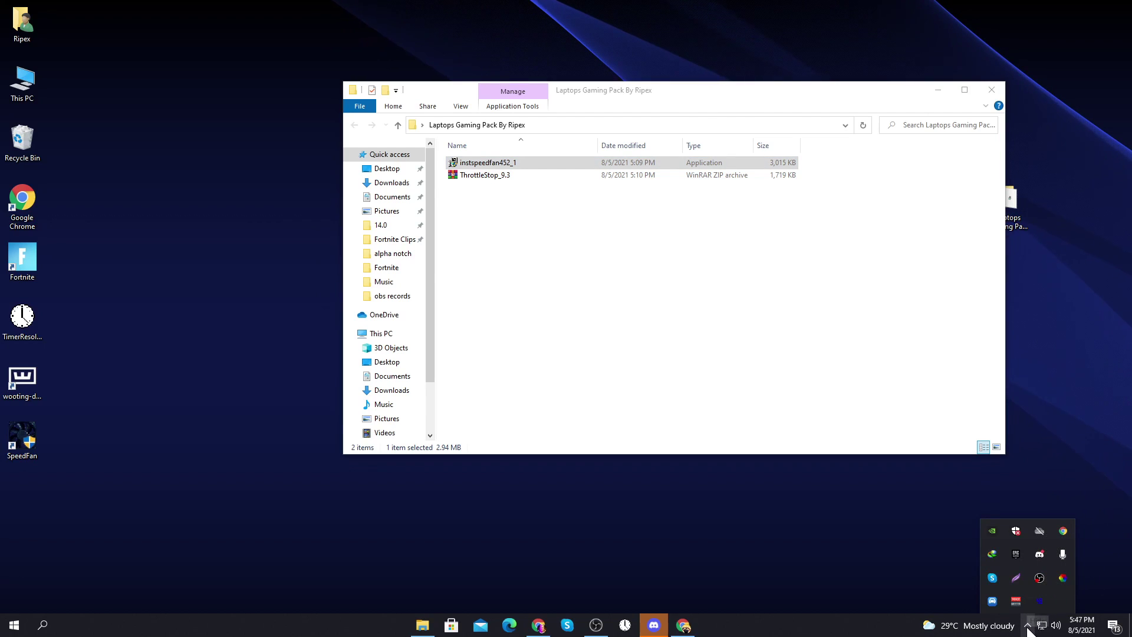
pyautogui.click(1027, 625)
# Launch ThrottleStop.exe from the ThrottleStop_9.3 archive in the gaming pack folder and accept the own-risk disclaimer
pyautogui.doubleClick(475, 175)
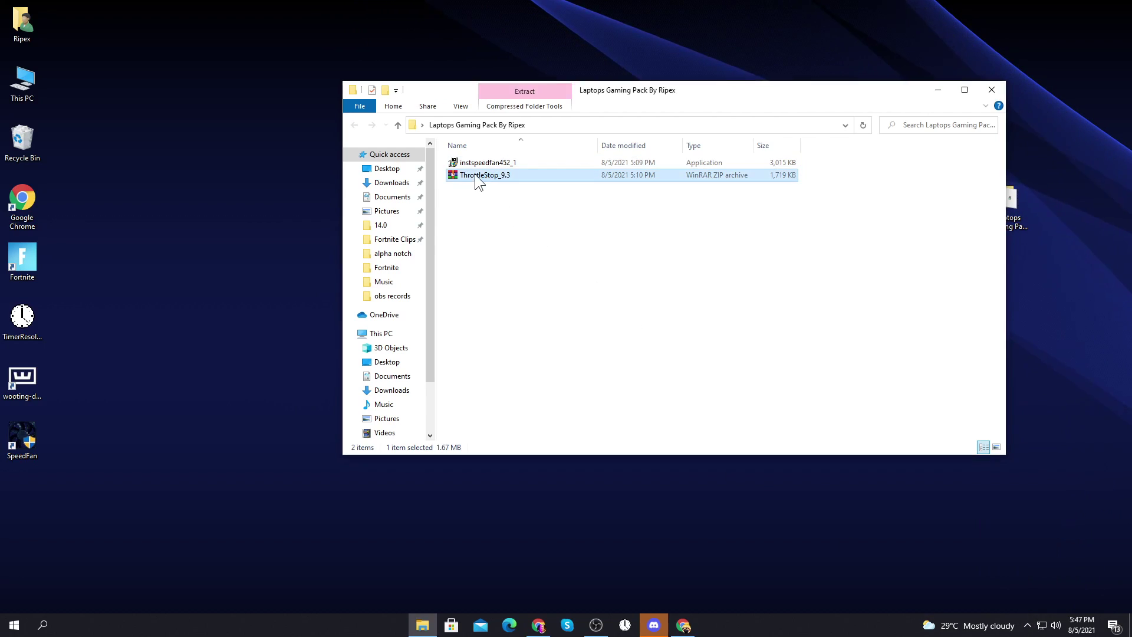
pyautogui.moveTo(300, 75); pyautogui.dragTo(545, 70)
pyautogui.doubleClick(431, 236)
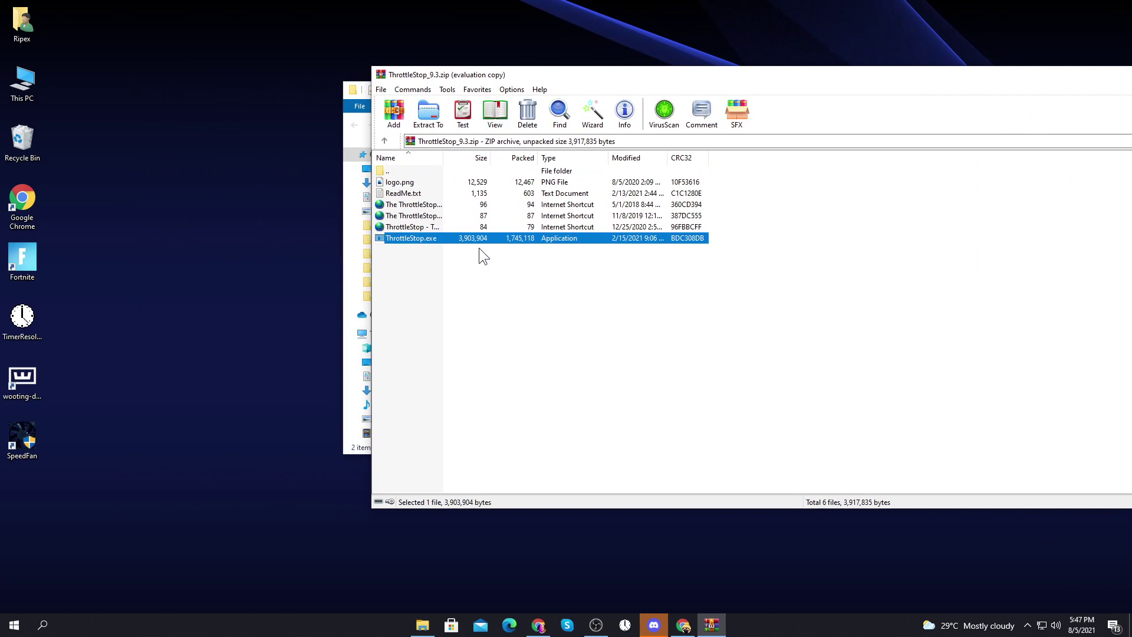
pyautogui.click(500, 393)
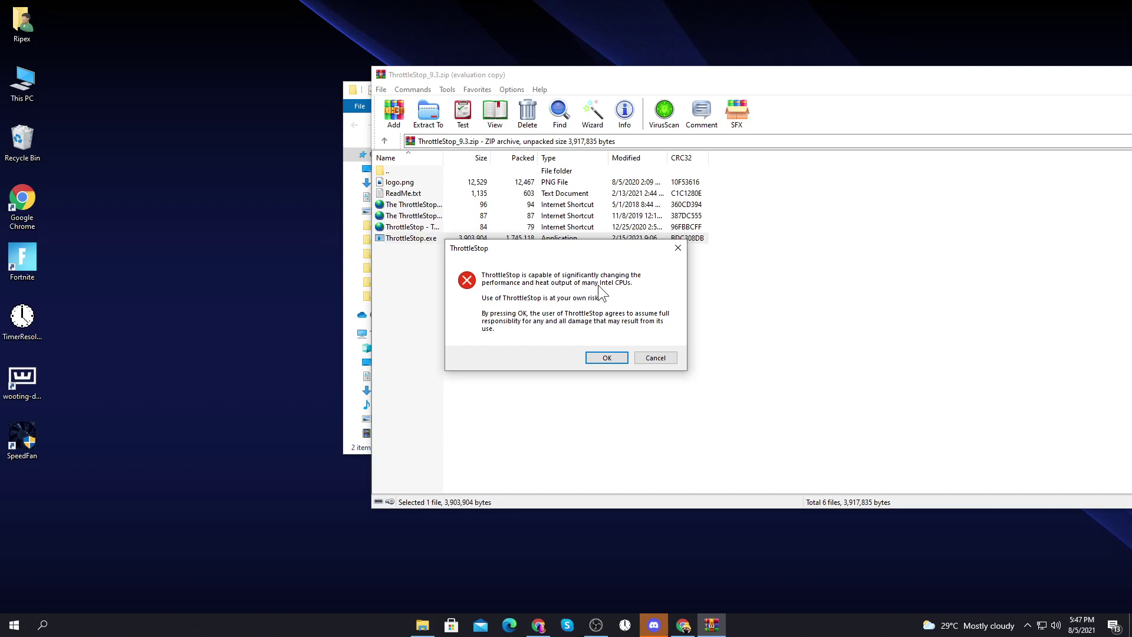
pyautogui.click(604, 357)
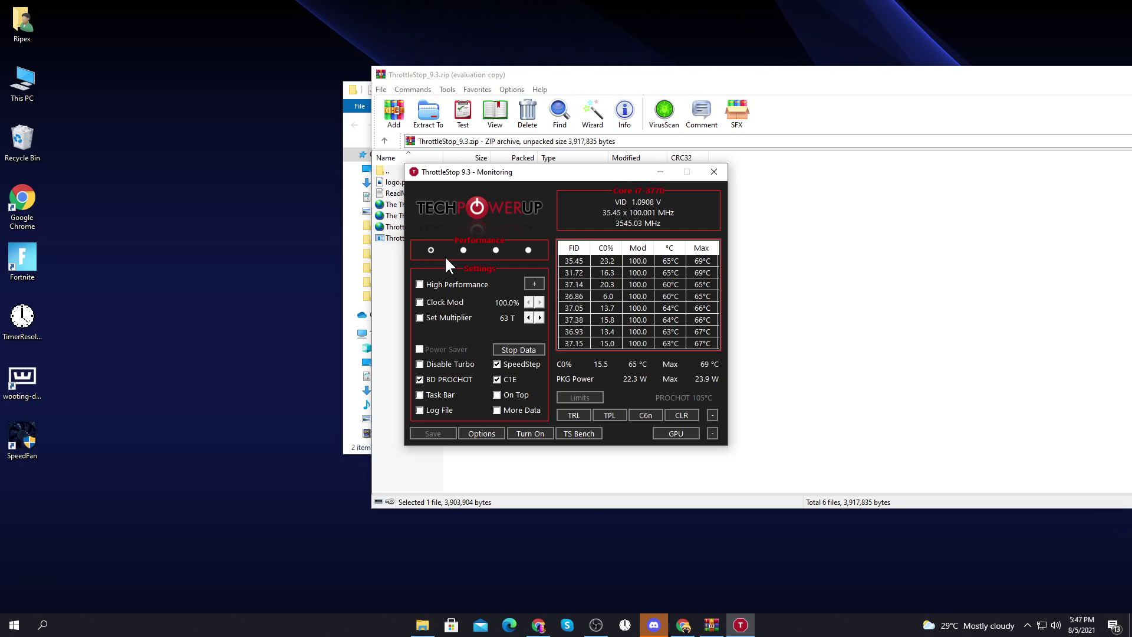
# Select the Game profile in ThrottleStop, enable its power plan option set to High Performance, and turn ThrottleStop on
pyautogui.click(463, 249)
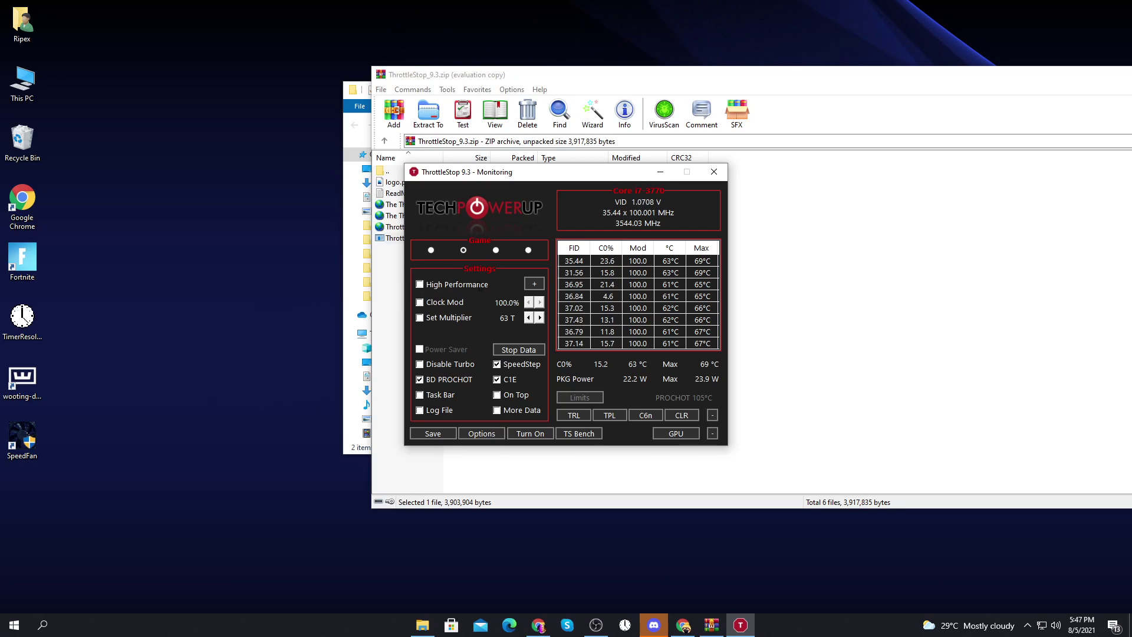
pyautogui.click(420, 284)
pyautogui.click(517, 284)
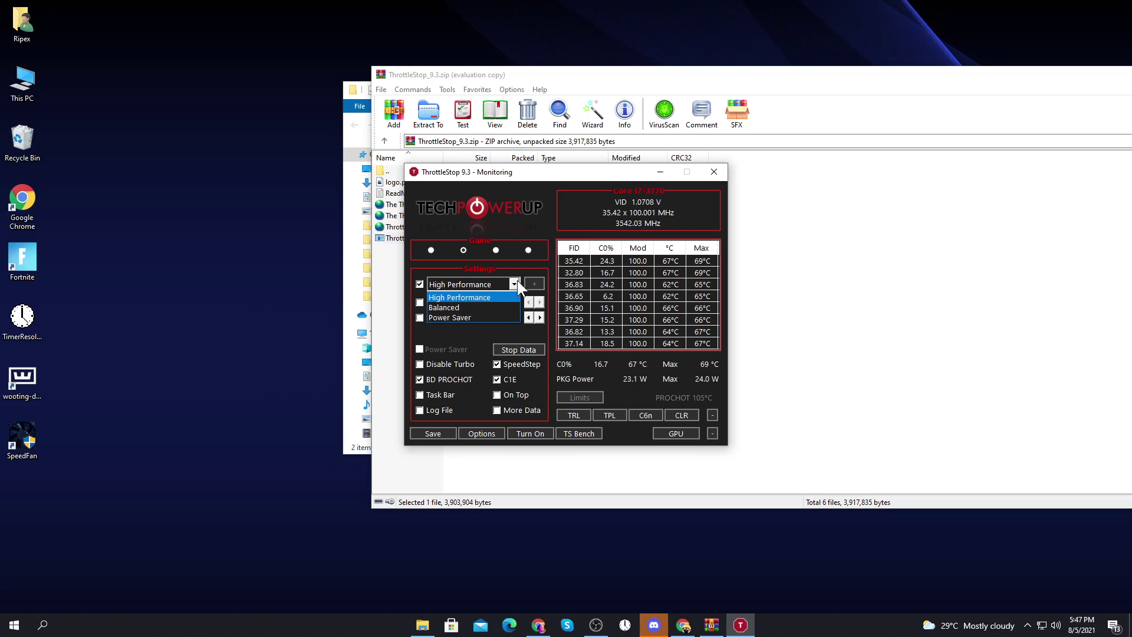
pyautogui.click(448, 297)
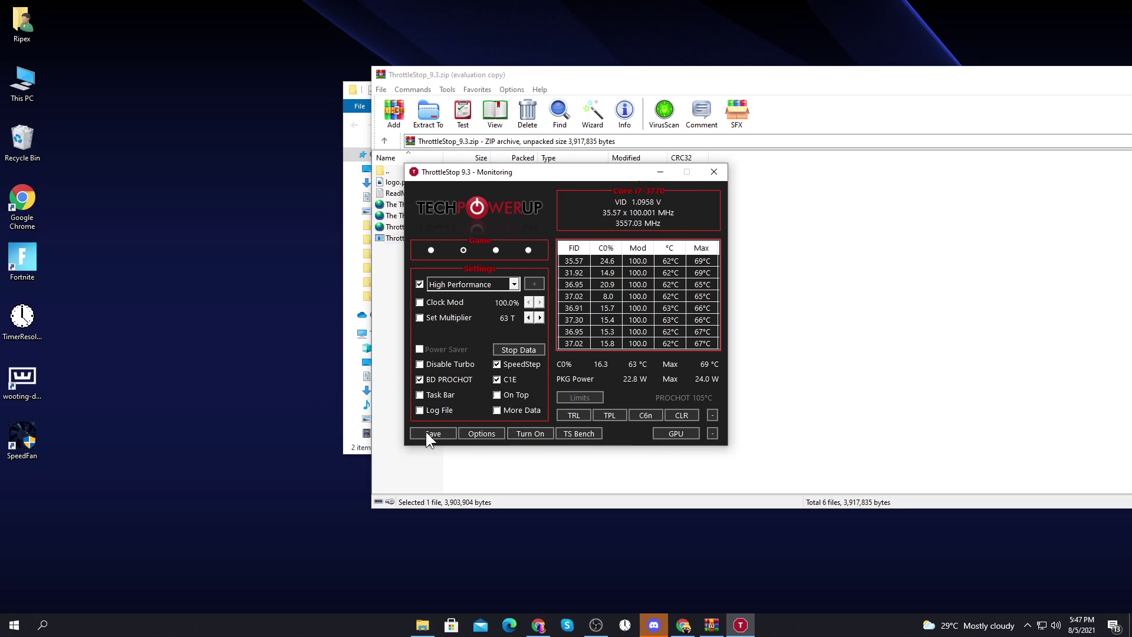
pyautogui.click(533, 434)
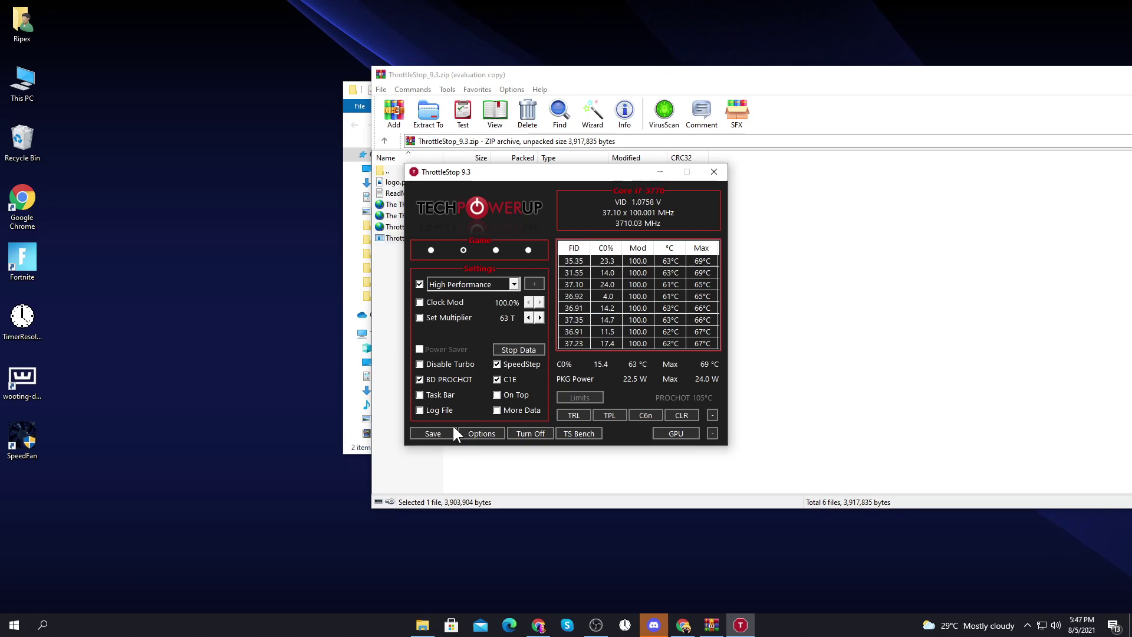
# Close the ThrottleStop window, the ThrottleStop_9.3 archive and the gaming pack folder
pyautogui.click(712, 173)
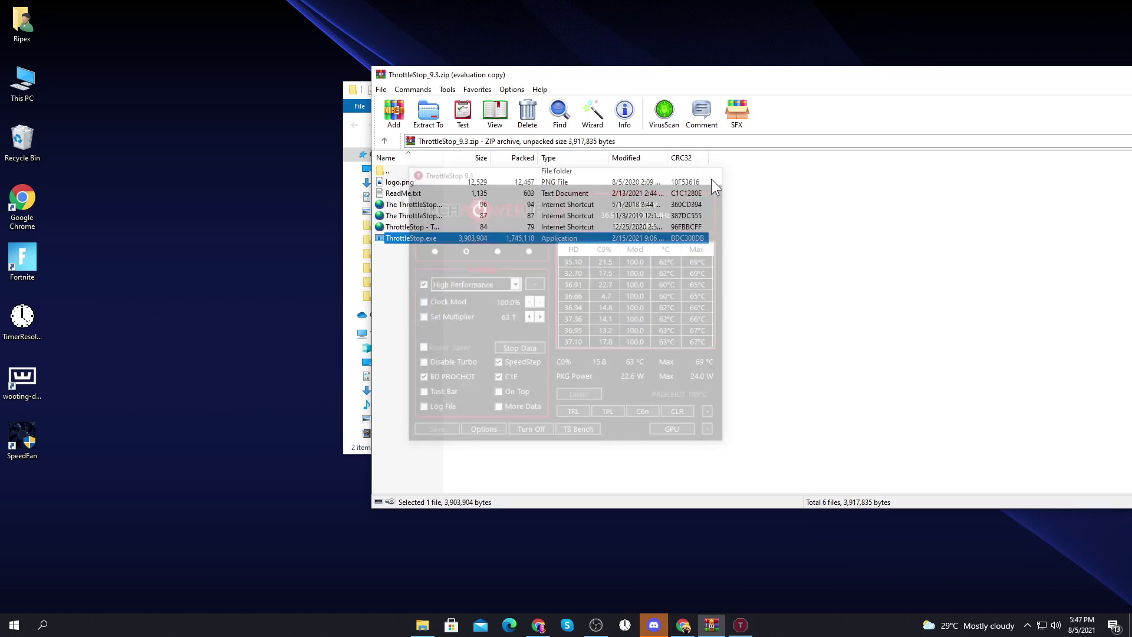
pyautogui.moveTo(795, 70); pyautogui.dragTo(496, 70)
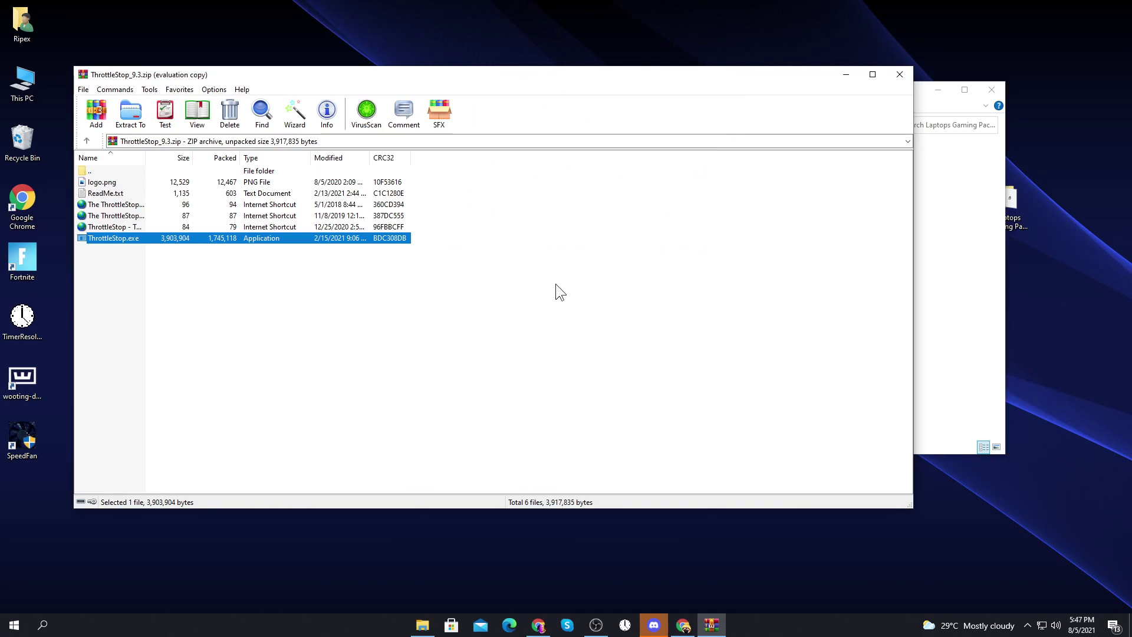
pyautogui.click(905, 74)
pyautogui.click(984, 88)
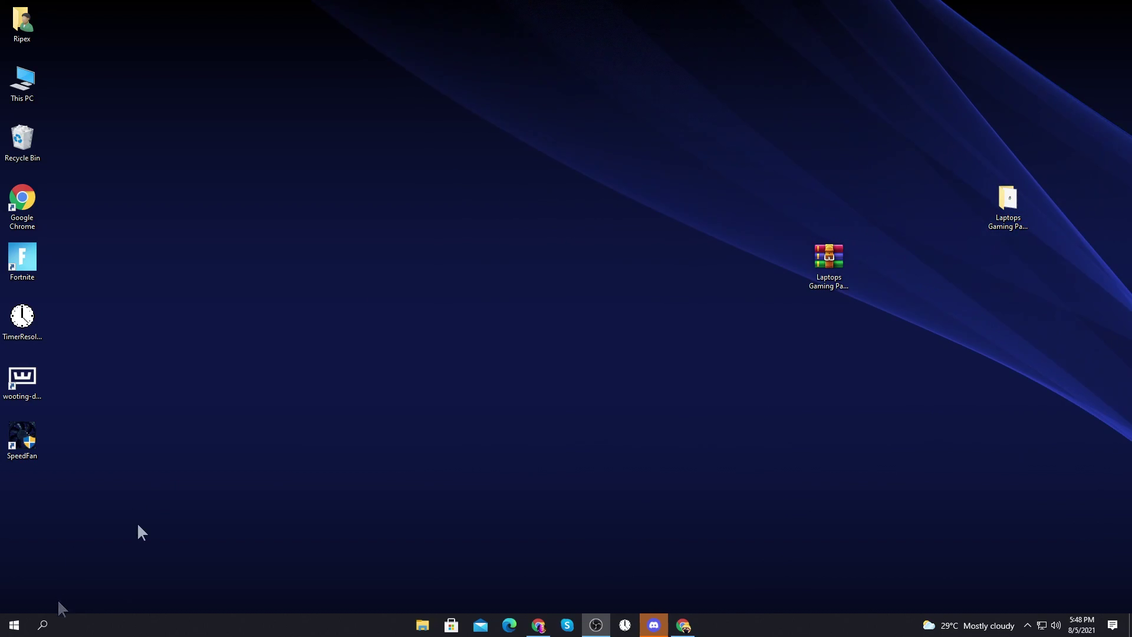
# Search Windows for the Power & sleep settings and open its additional power settings
pyautogui.click(50, 631)
pyautogui.write('powe')
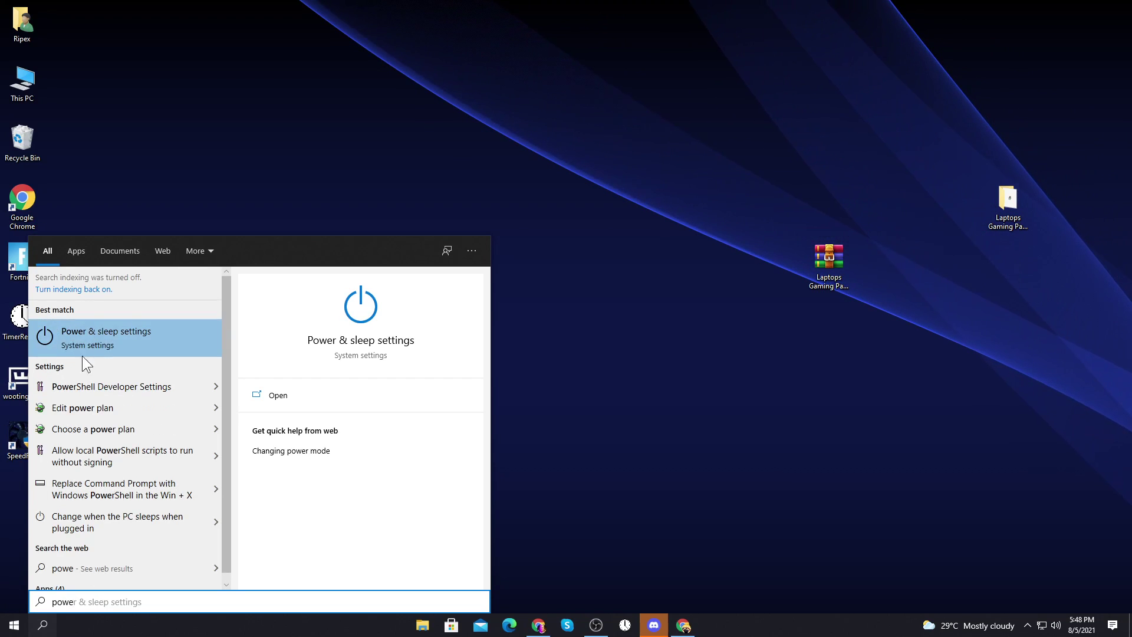
pyautogui.click(114, 335)
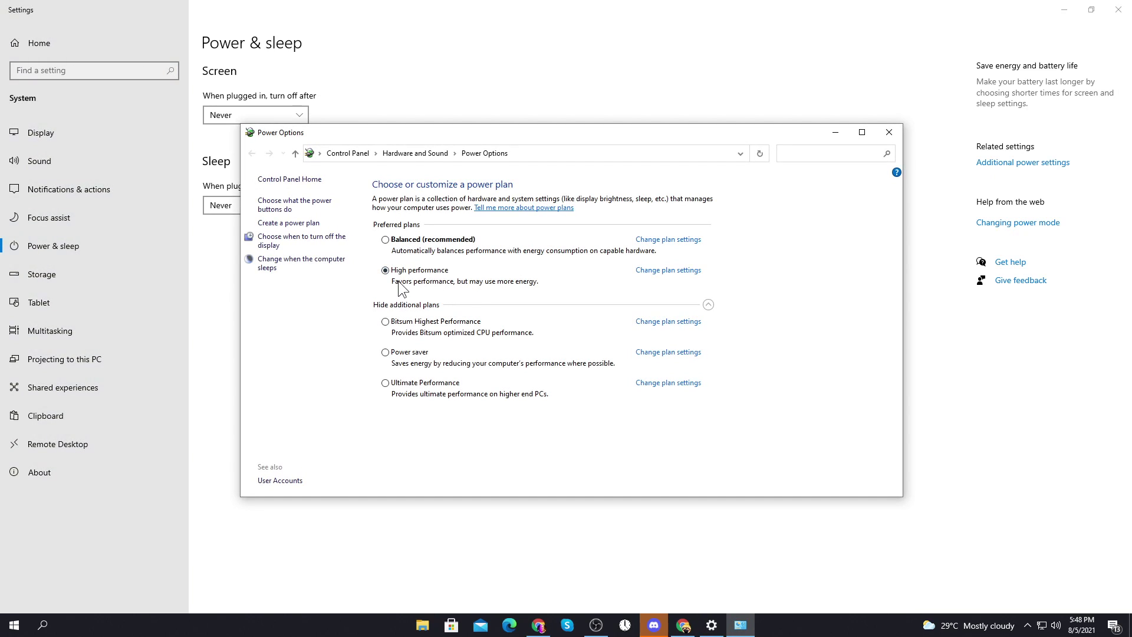
# Create a power plan named Laptop Performance Plan based on High performance, with display turn-off and sleep set to Never
pyautogui.click(275, 223)
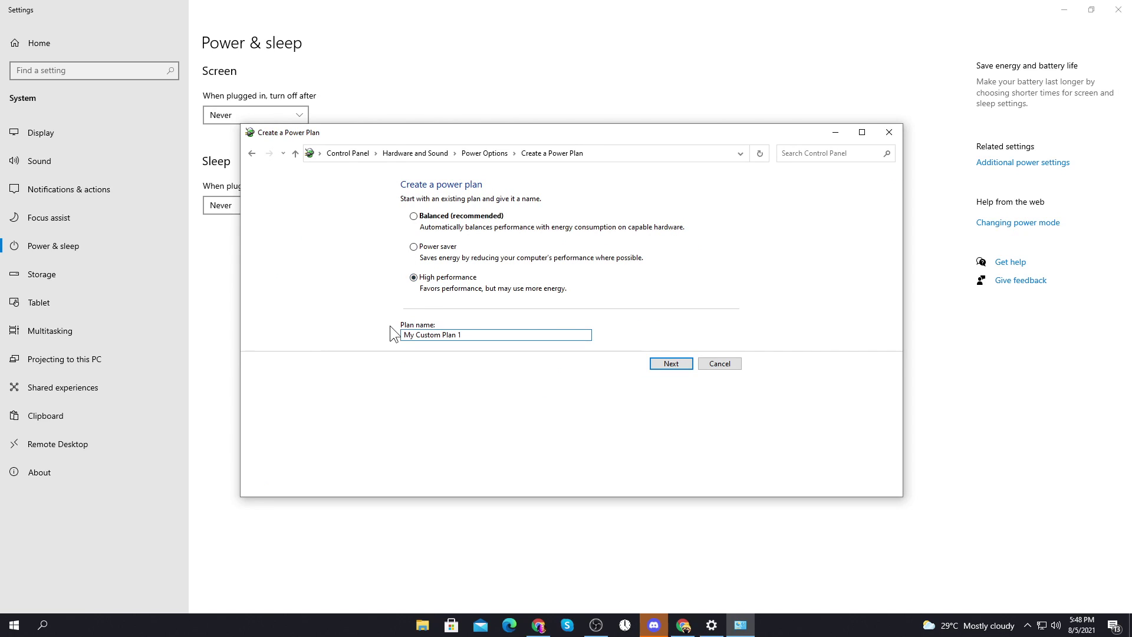
pyautogui.hotkey('ctrl', 'a')
pyautogui.write('Lap')
pyautogui.click(668, 365)
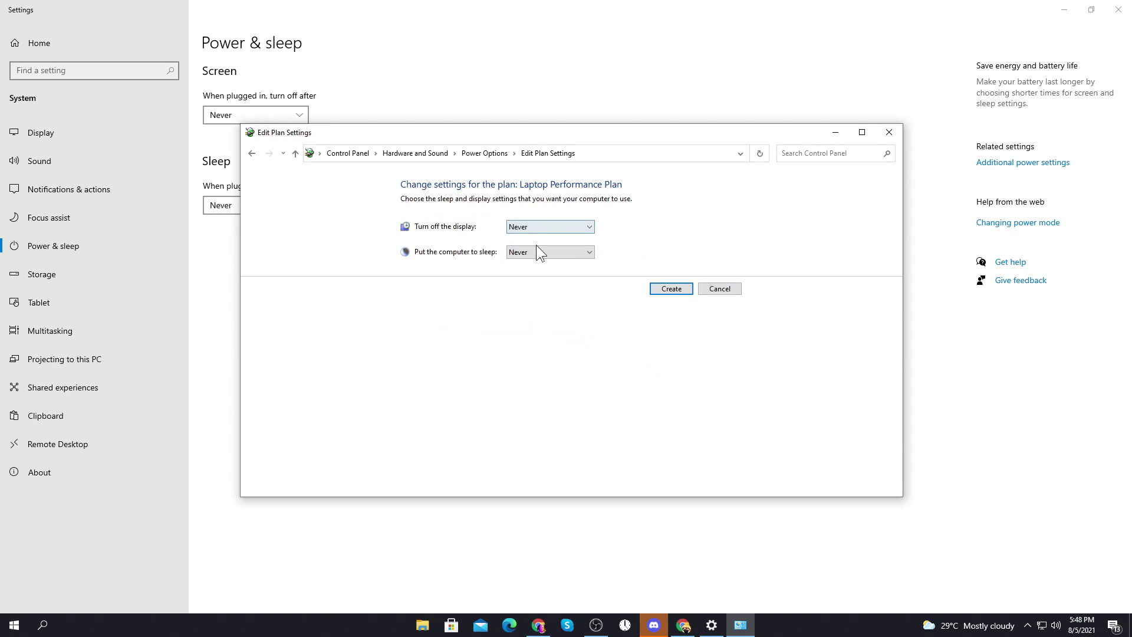
pyautogui.click(670, 288)
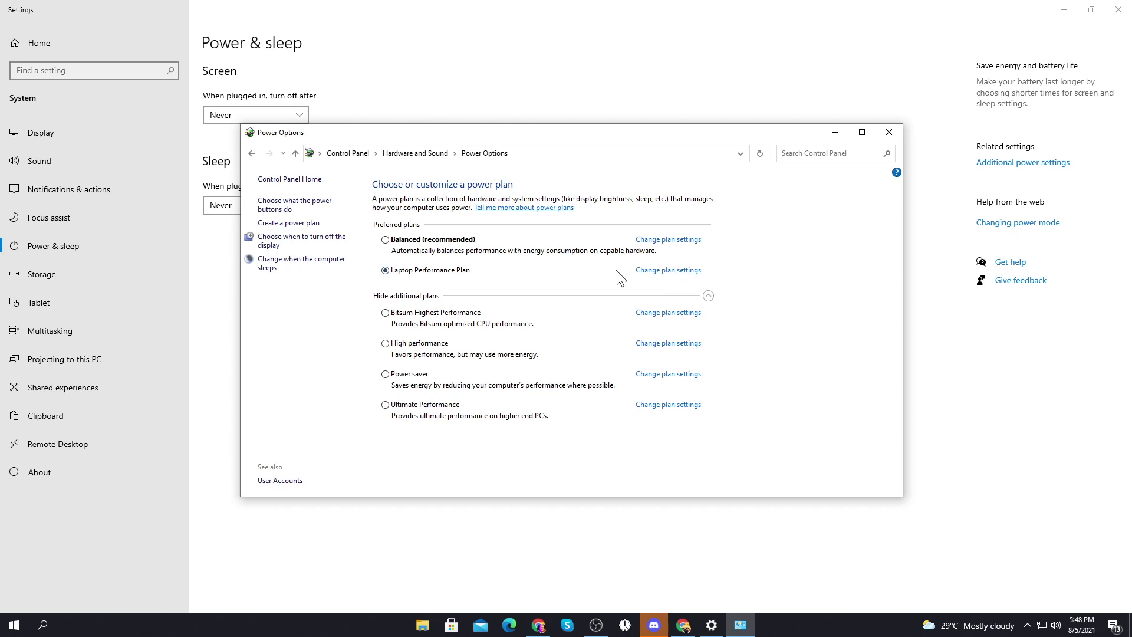
# Check the minimum processor state, system cooling policy and maximum processor state in the Laptop Performance Plan's advanced power settings
pyautogui.click(673, 270)
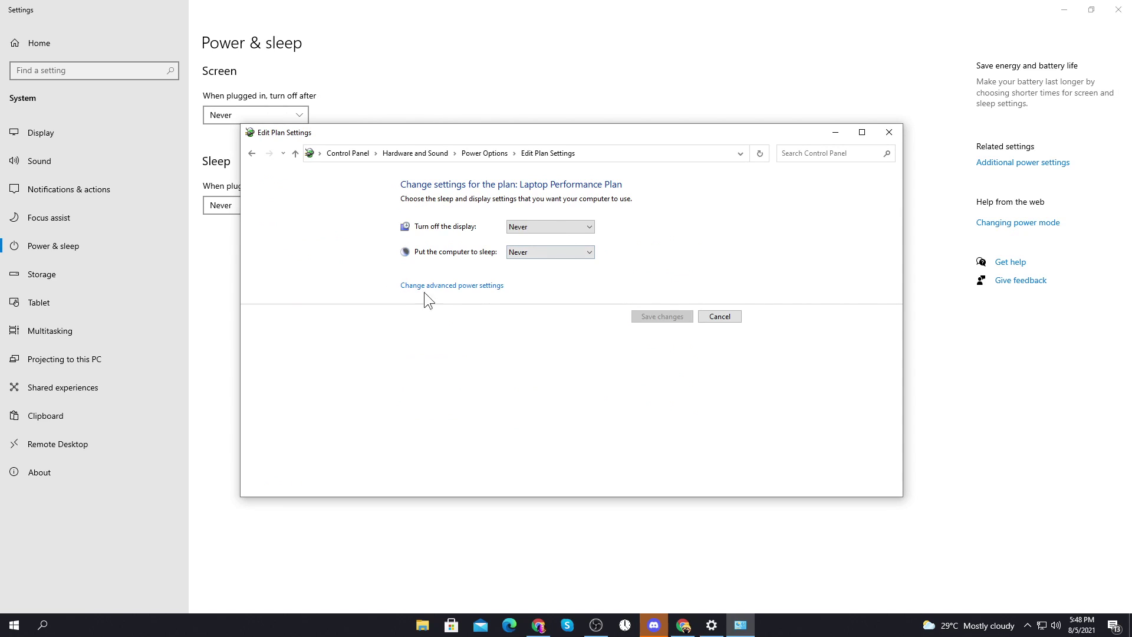
pyautogui.click(480, 287)
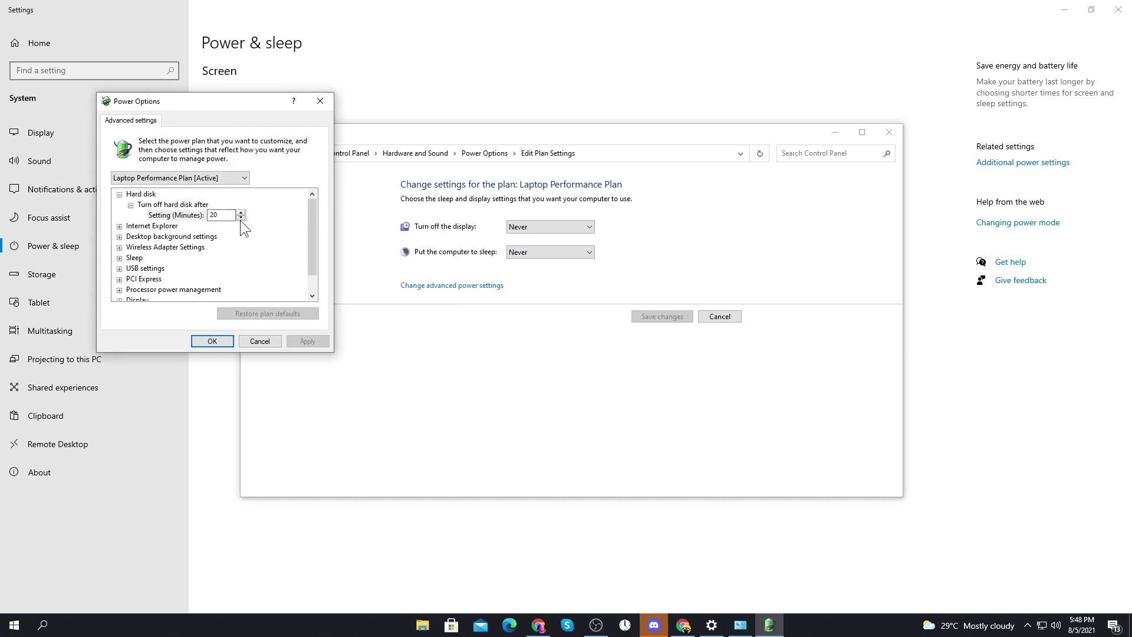
pyautogui.moveTo(207, 115); pyautogui.dragTo(701, 146)
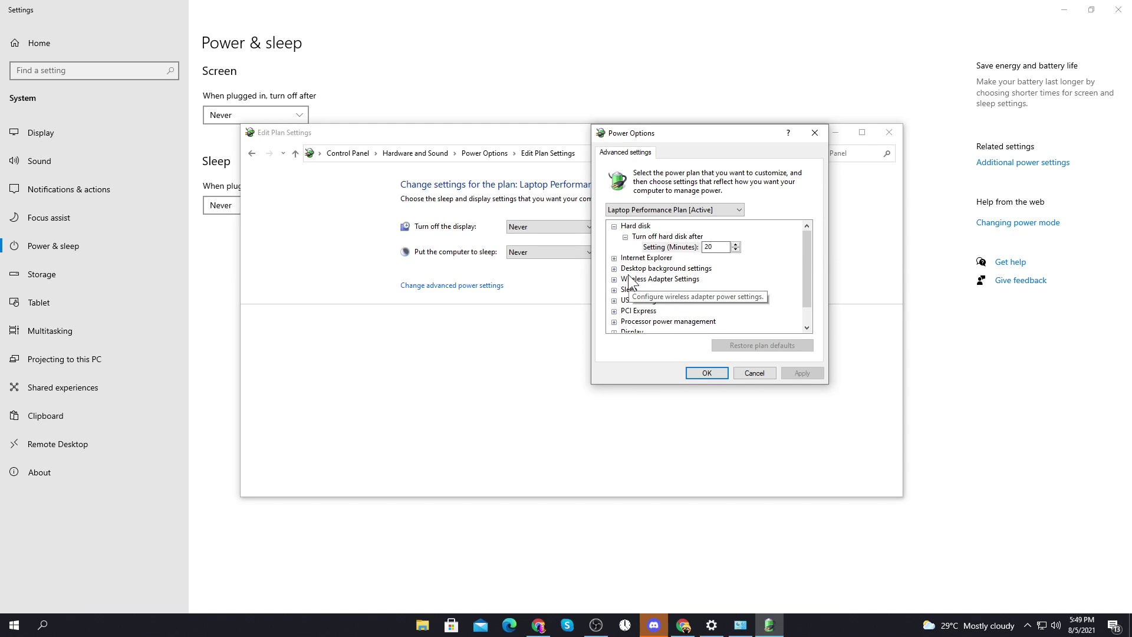
pyautogui.scroll(-1, 691, 297)
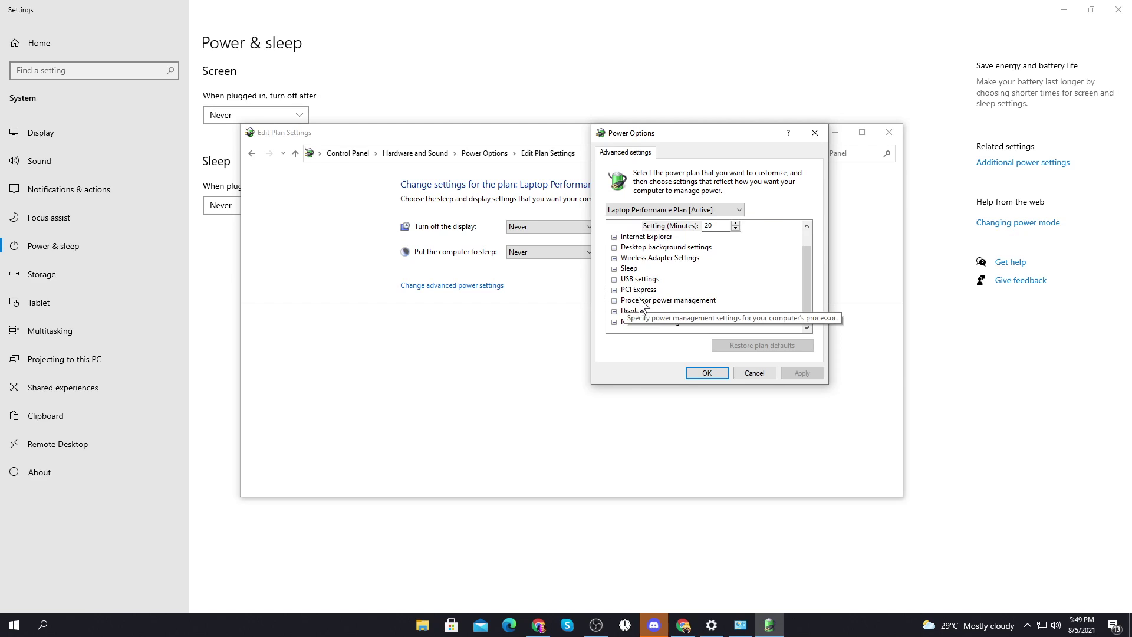
pyautogui.click(614, 300)
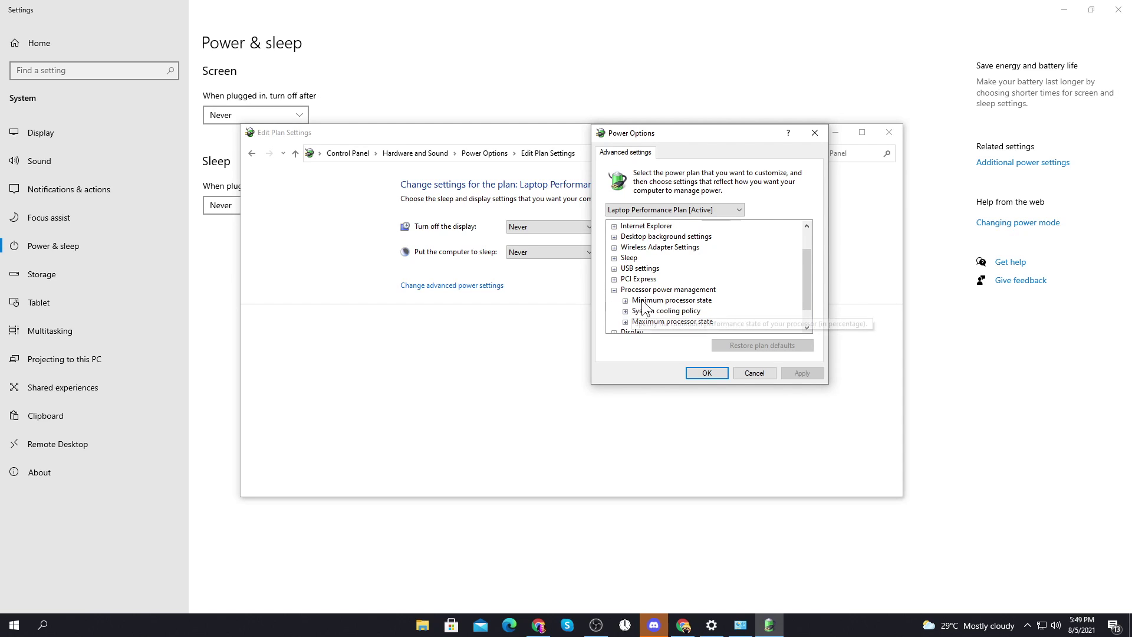
pyautogui.click(625, 301)
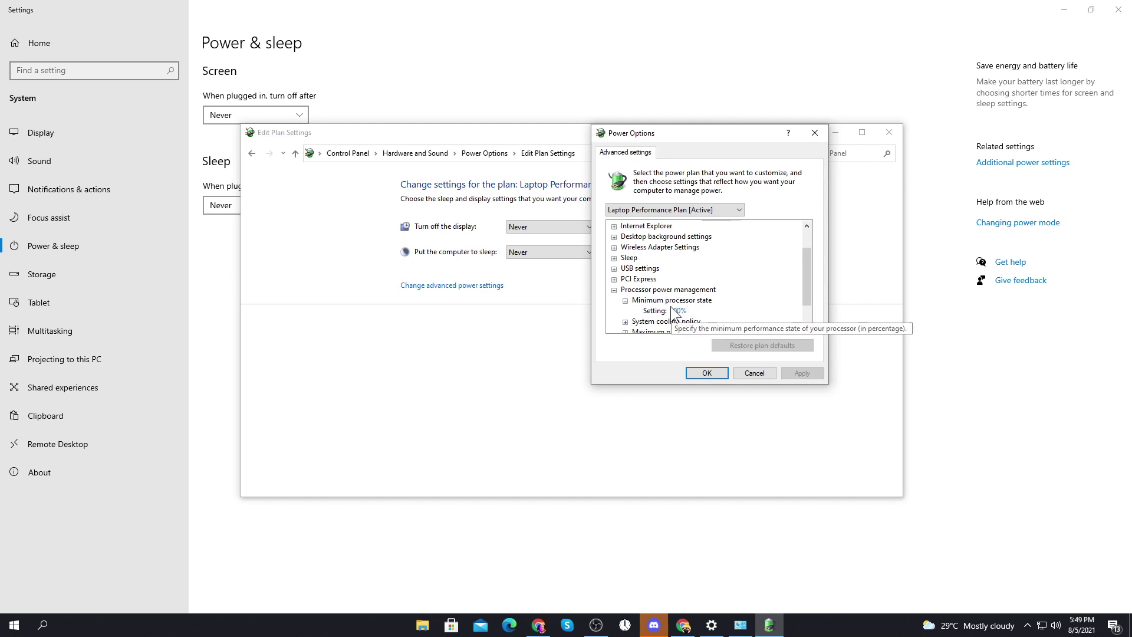
pyautogui.click(626, 303)
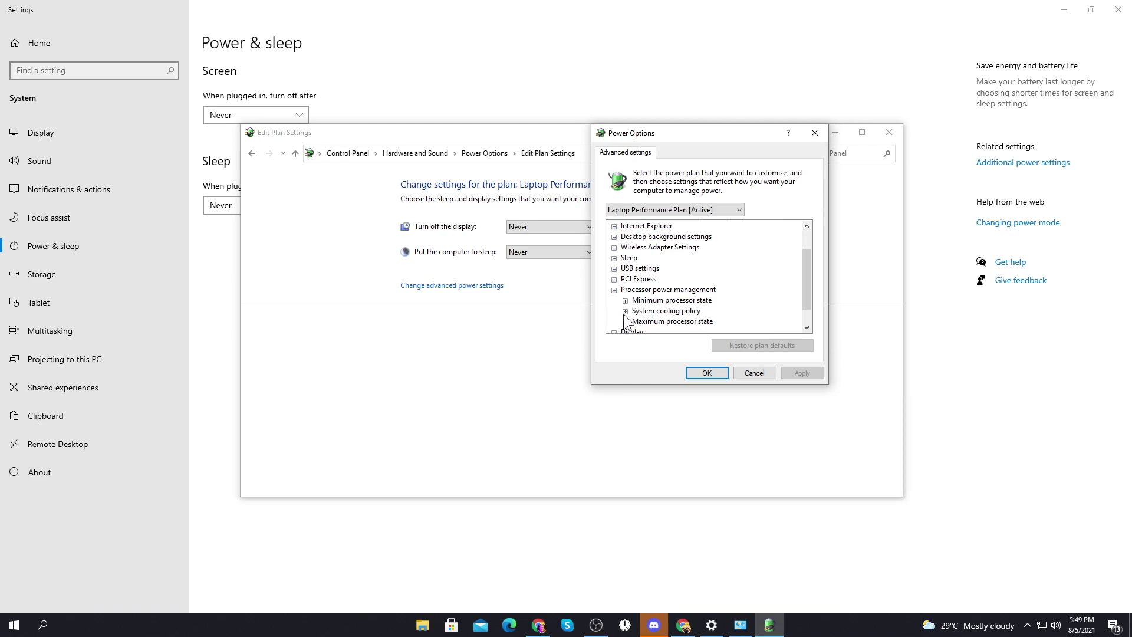
pyautogui.click(625, 311)
pyautogui.click(625, 311)
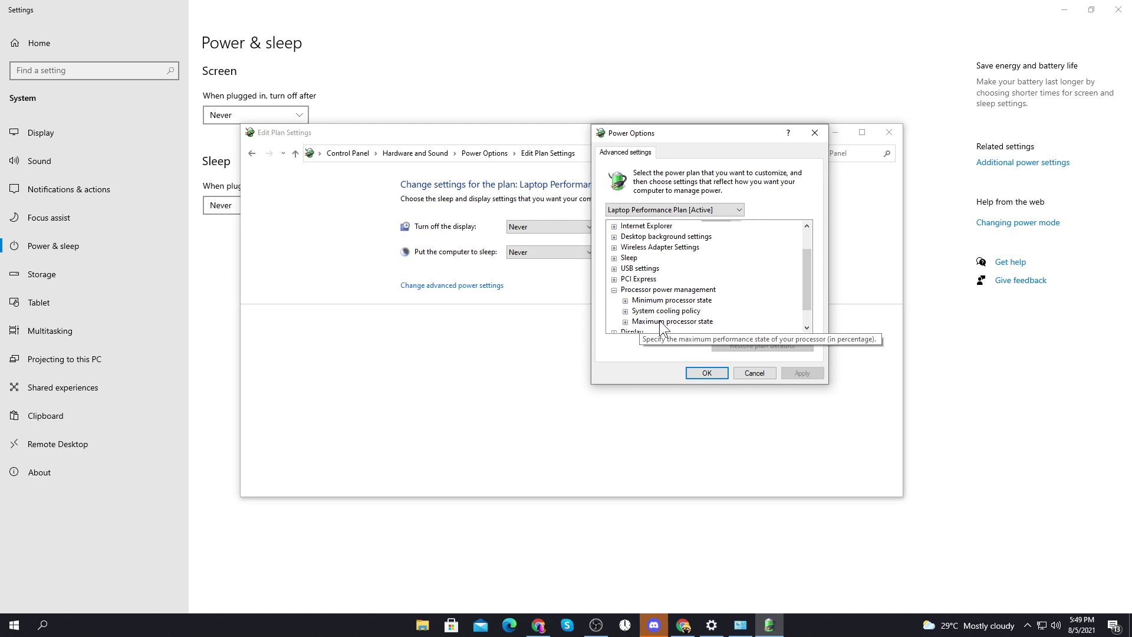
pyautogui.click(626, 321)
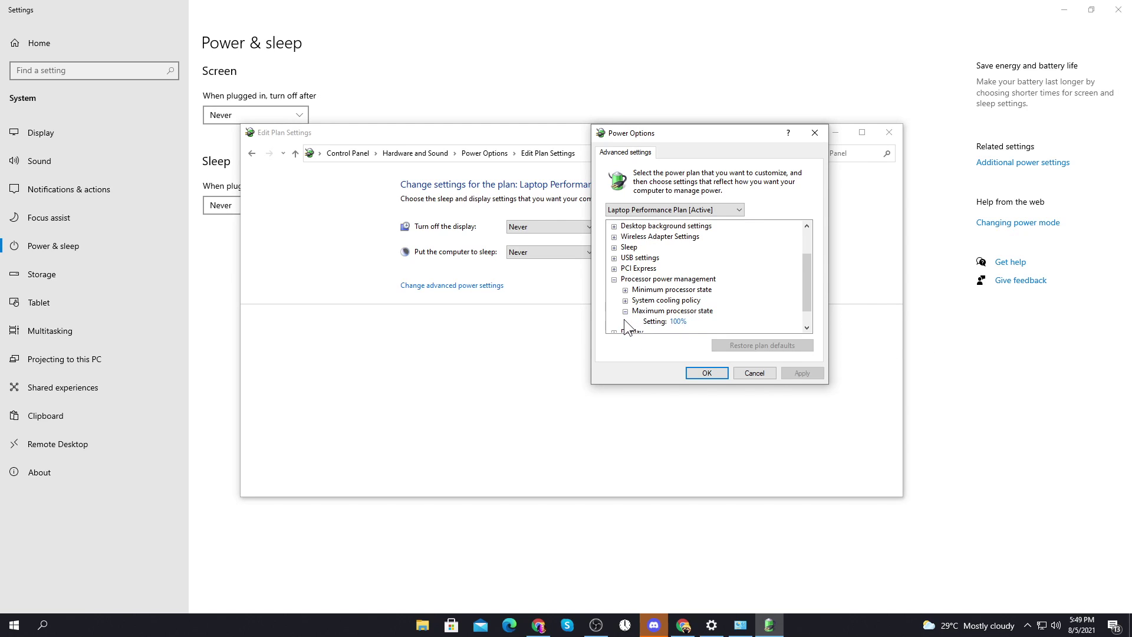
pyautogui.scroll(-1, 675, 319)
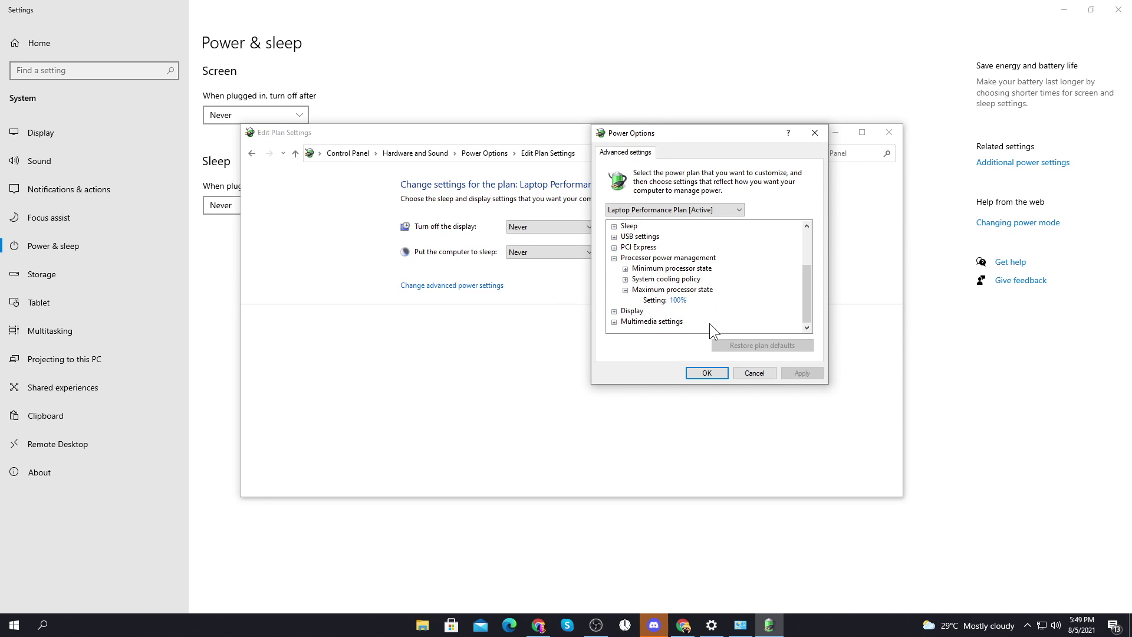
# Accept the advanced power settings and close the Power Options and Settings windows
pyautogui.click(707, 372)
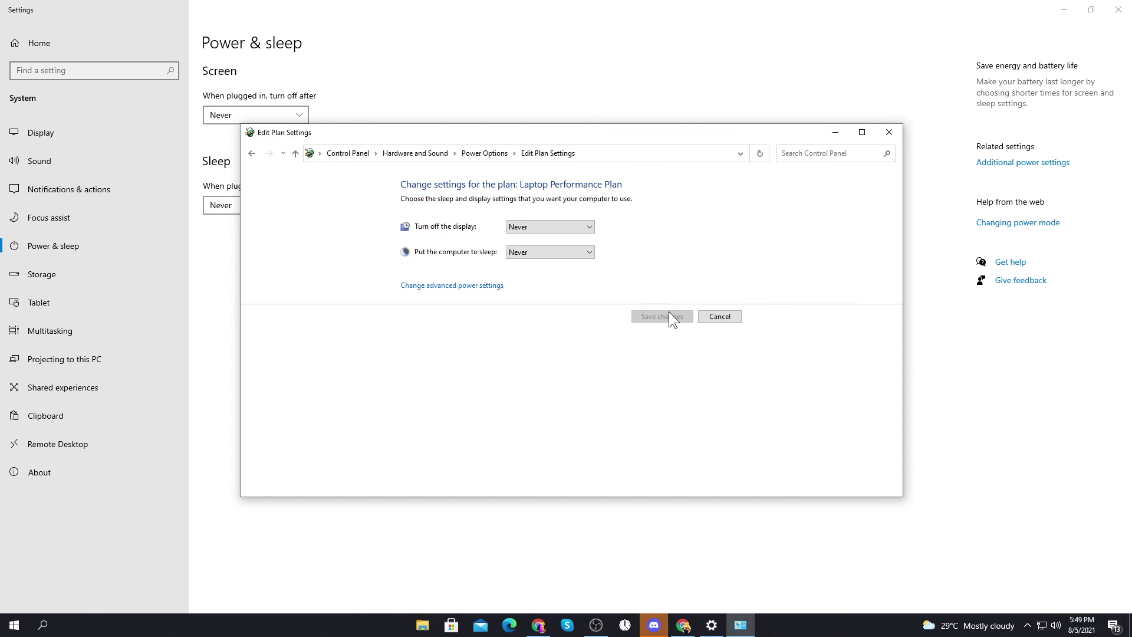
pyautogui.click(889, 132)
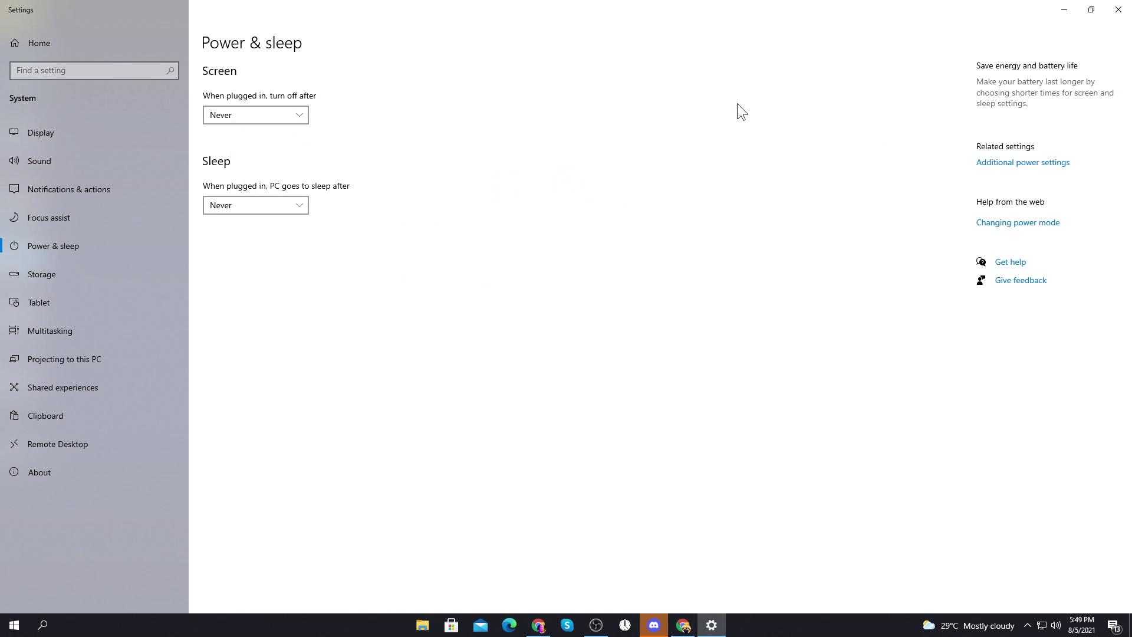
pyautogui.click(1119, 10)
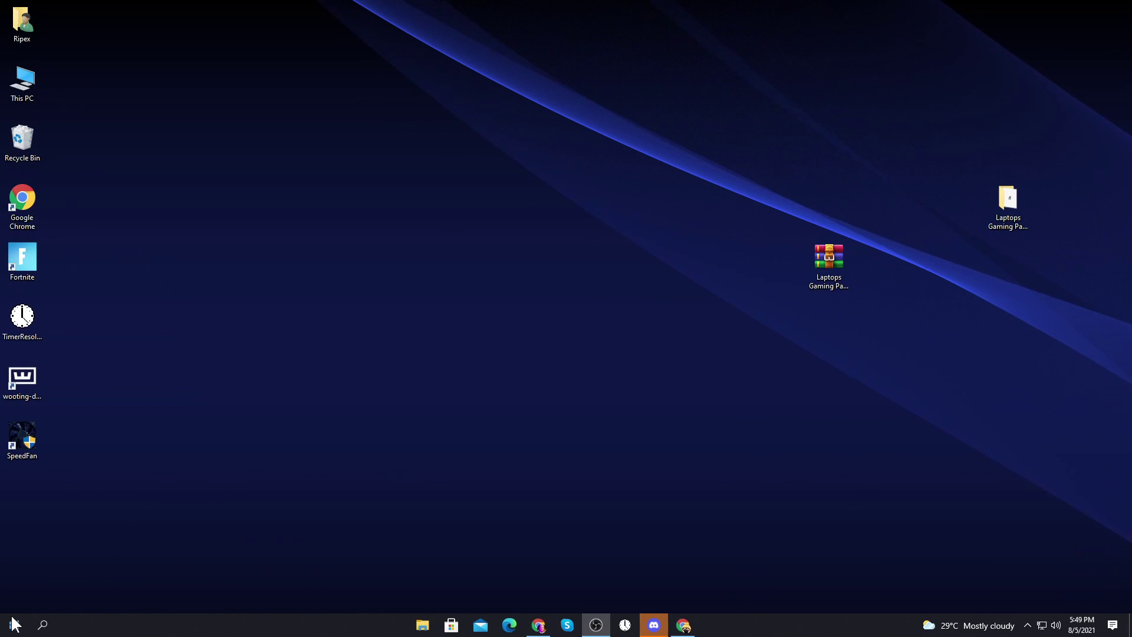
# Bring up the computer's power choices for shutting down or restarting
pyautogui.click(13, 623)
pyautogui.click(13, 597)
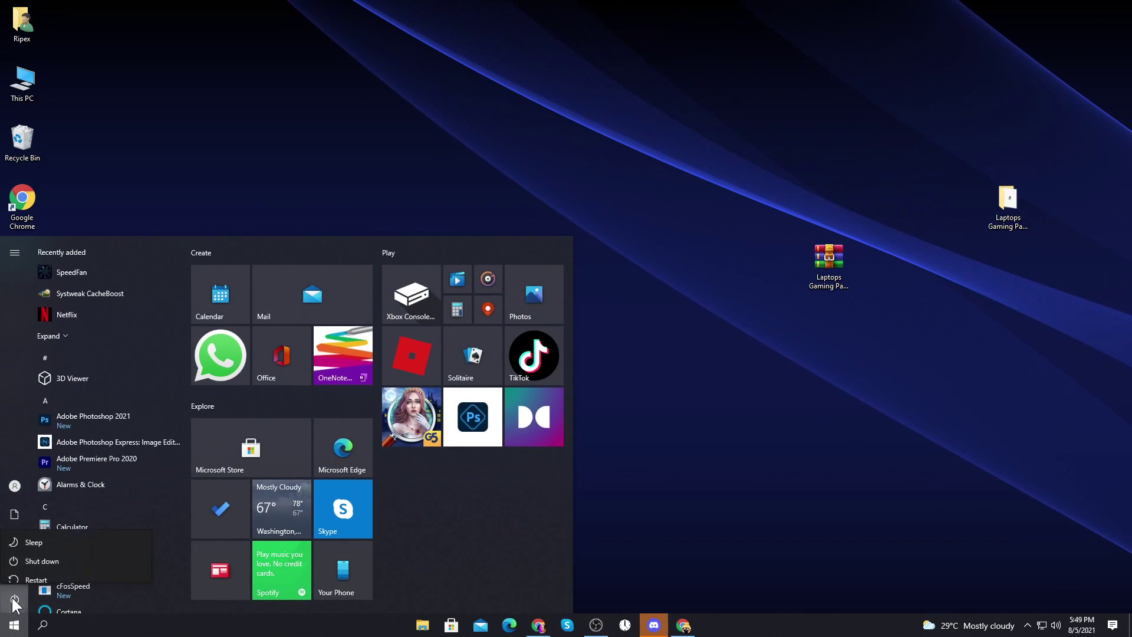
pyautogui.click(33, 568)
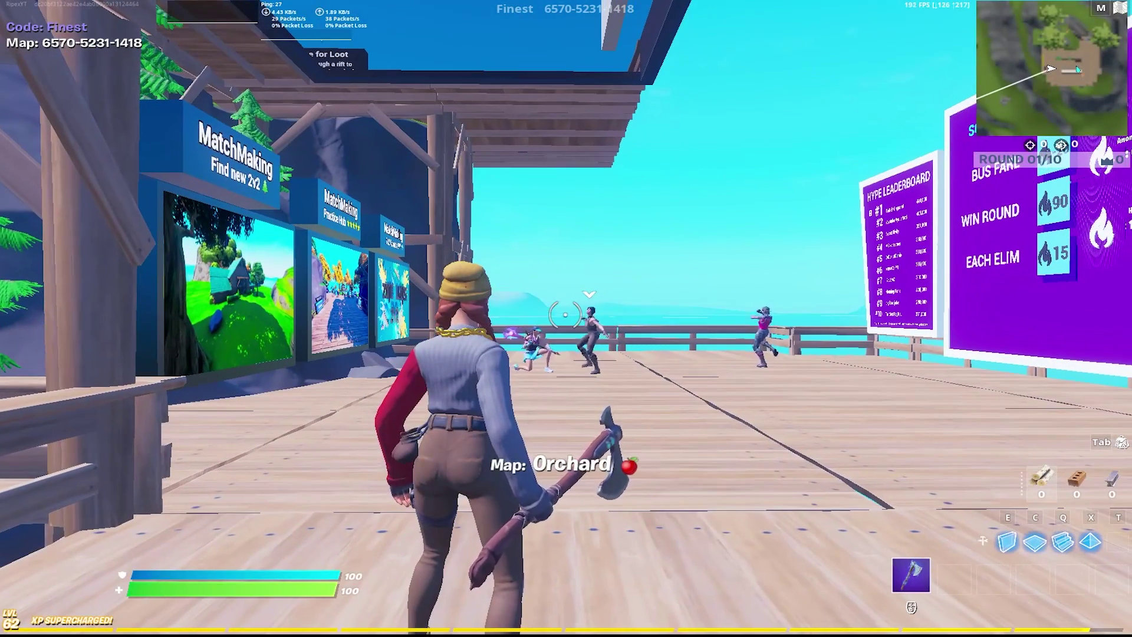
pyautogui.press('f')
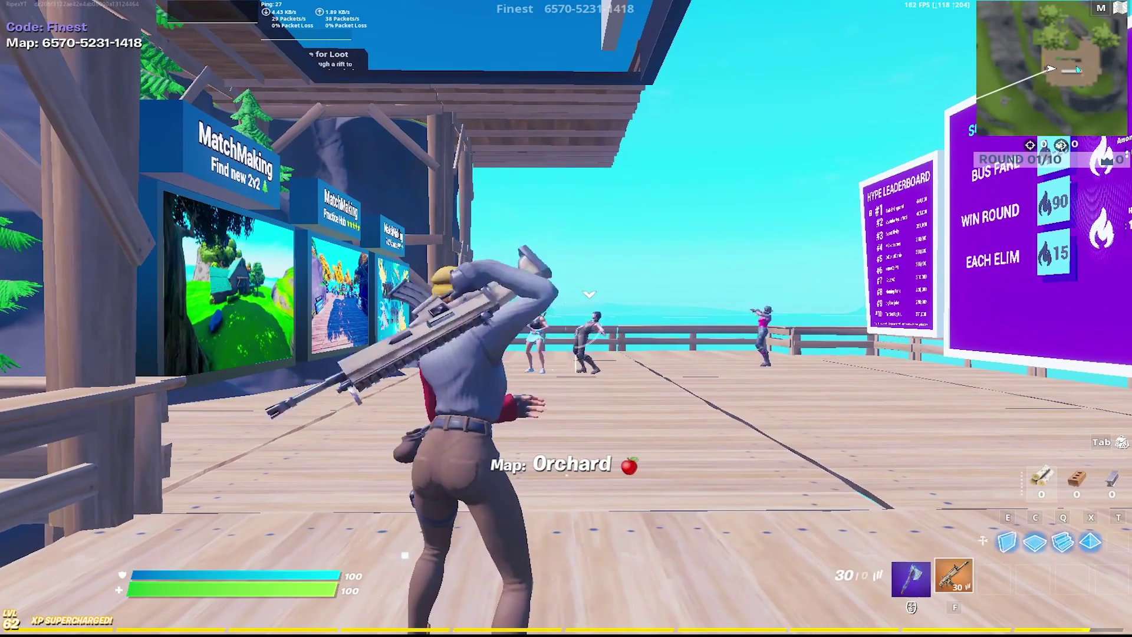
pyautogui.press('Tab')
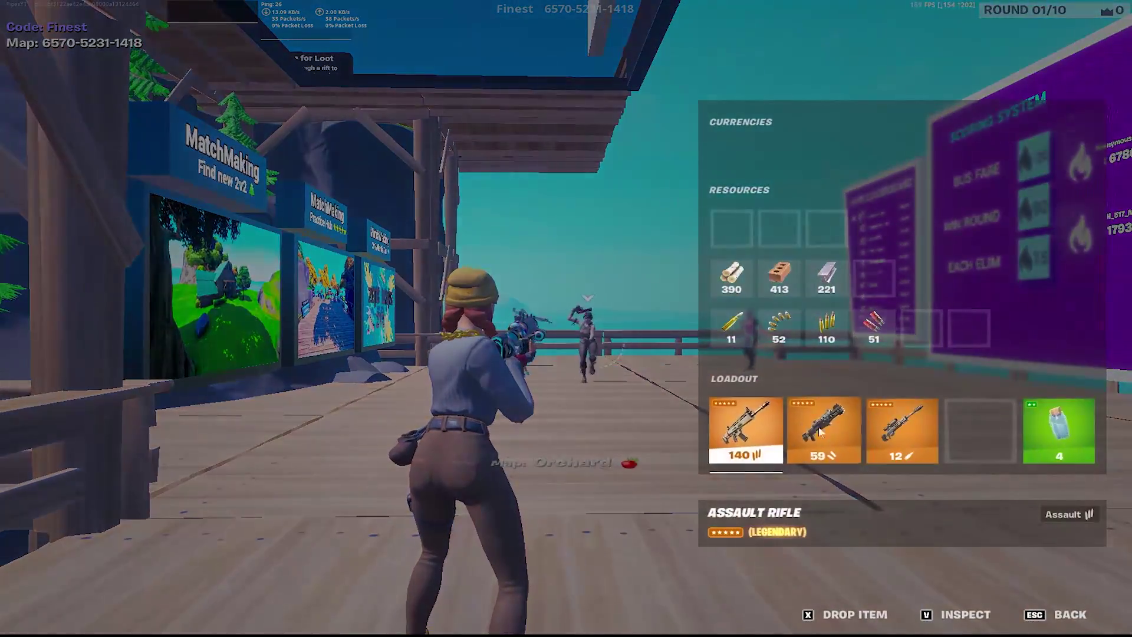
pyautogui.moveTo(813, 432); pyautogui.dragTo(746, 430)
pyautogui.press('Tab')
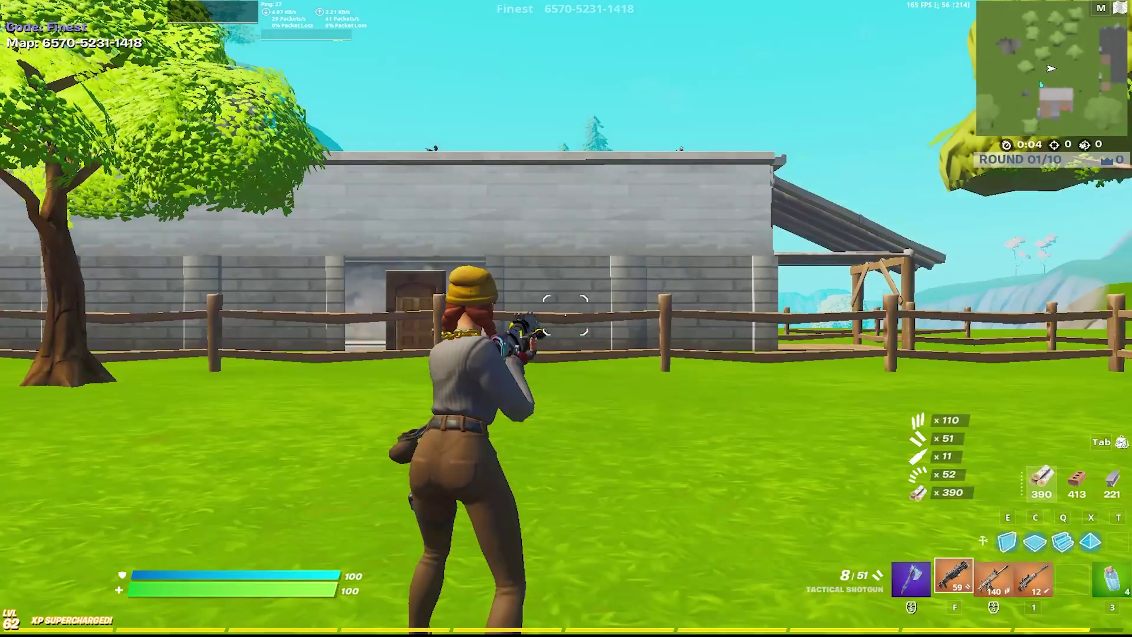
pyautogui.press('q')
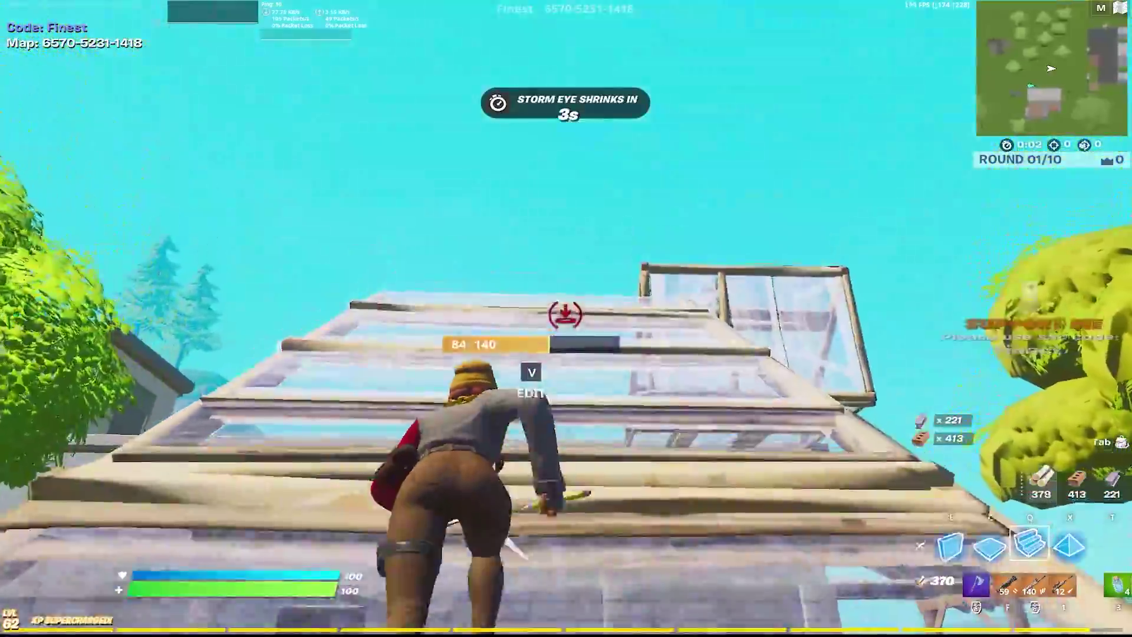
pyautogui.press('e')
pyautogui.press('q')
pyautogui.press('f')
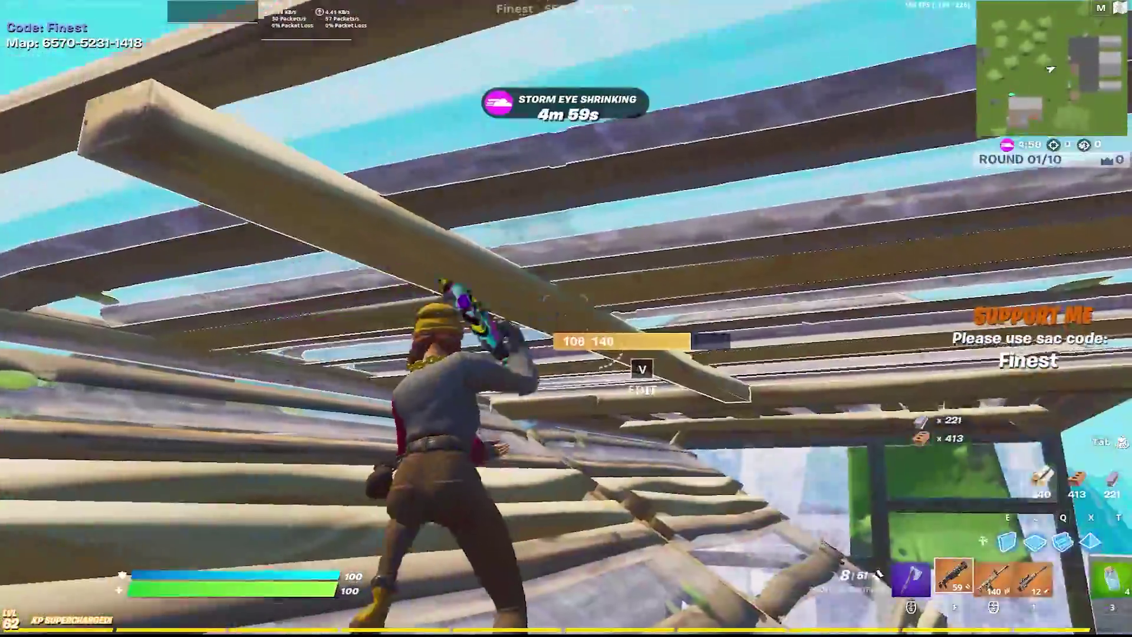
pyautogui.press('q')
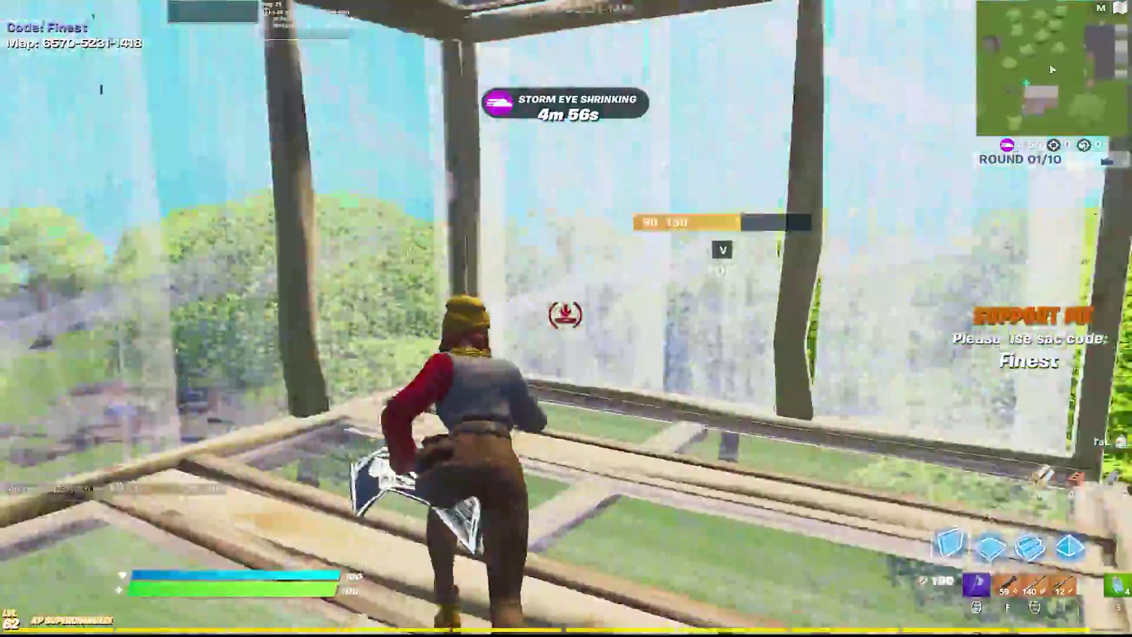
pyautogui.click(565, 315)
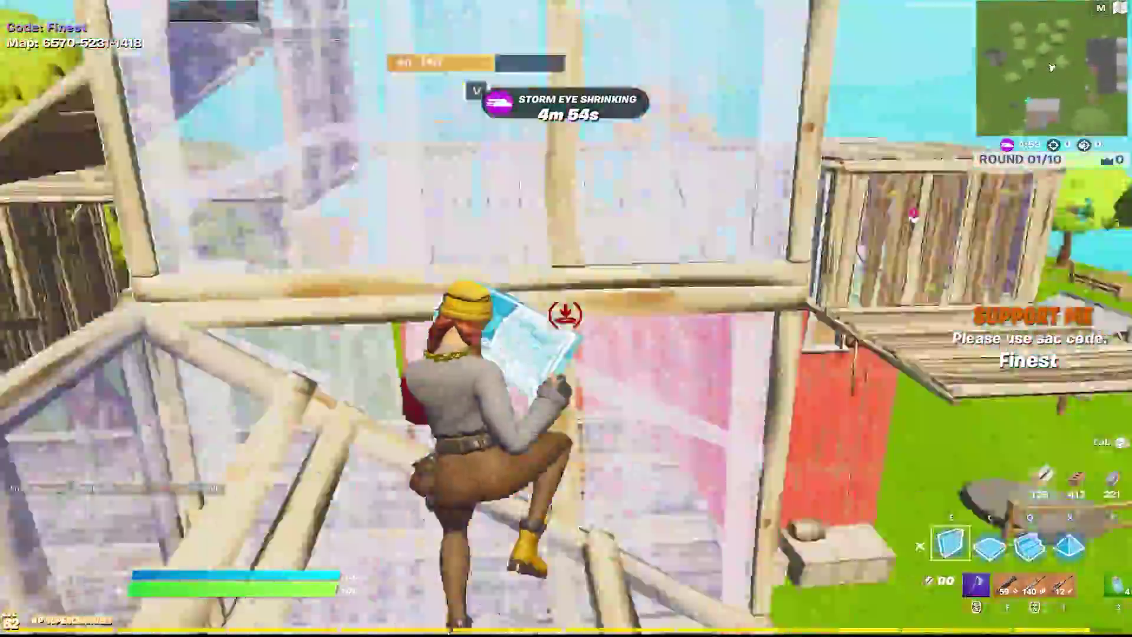
pyautogui.press('q')
pyautogui.click(565, 315)
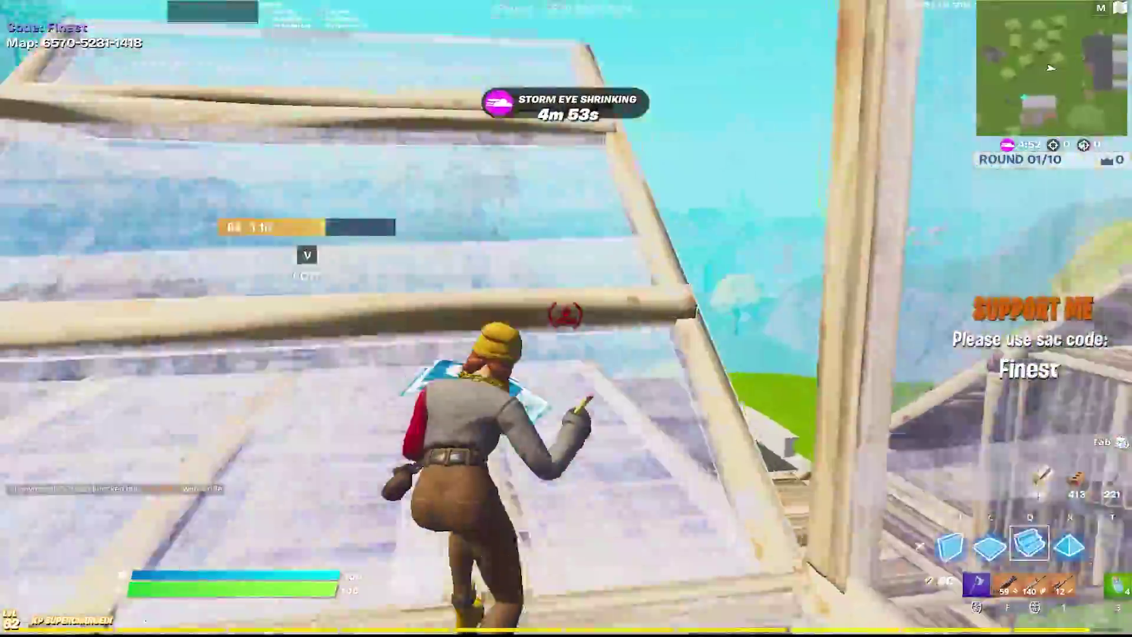
pyautogui.click(565, 315)
pyautogui.click(565, 316)
pyautogui.click(565, 316)
pyautogui.press('3')
pyautogui.click(565, 315)
pyautogui.click(565, 315)
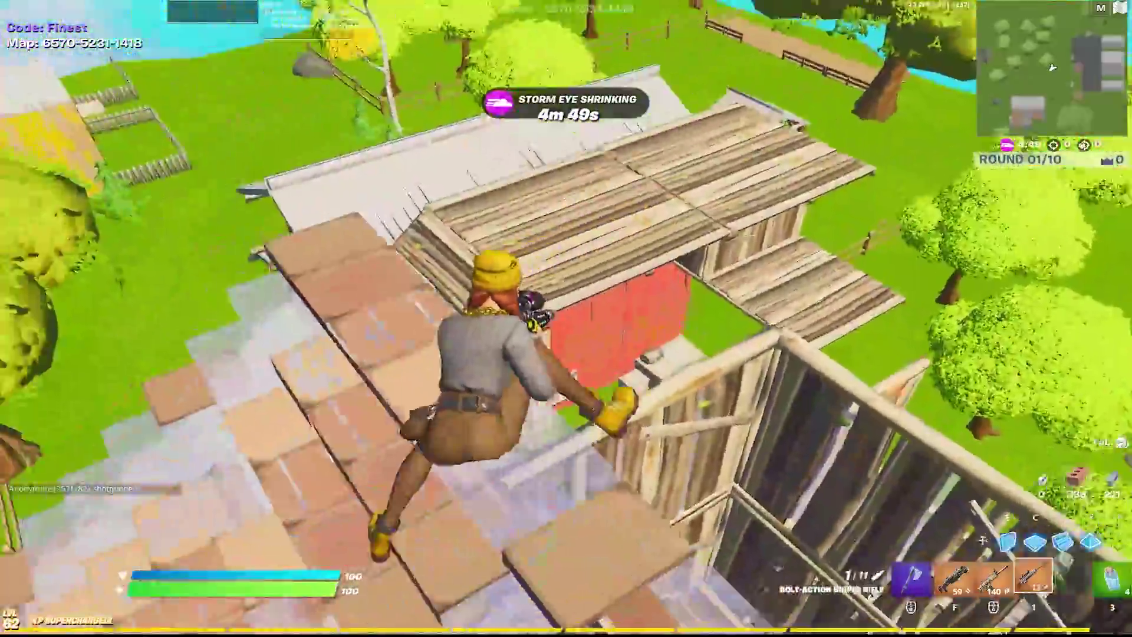
pyautogui.press('f')
pyautogui.rightClick(565, 315)
pyautogui.press('3')
pyautogui.rightClick(564, 316)
pyautogui.press('3')
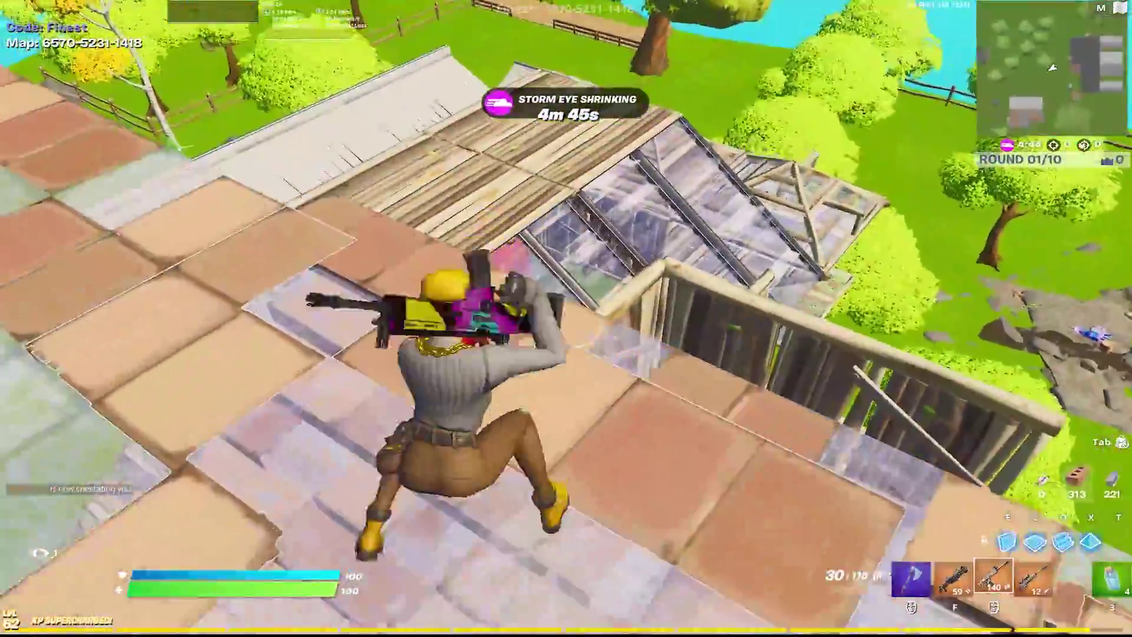
pyautogui.click(565, 315)
pyautogui.press('f')
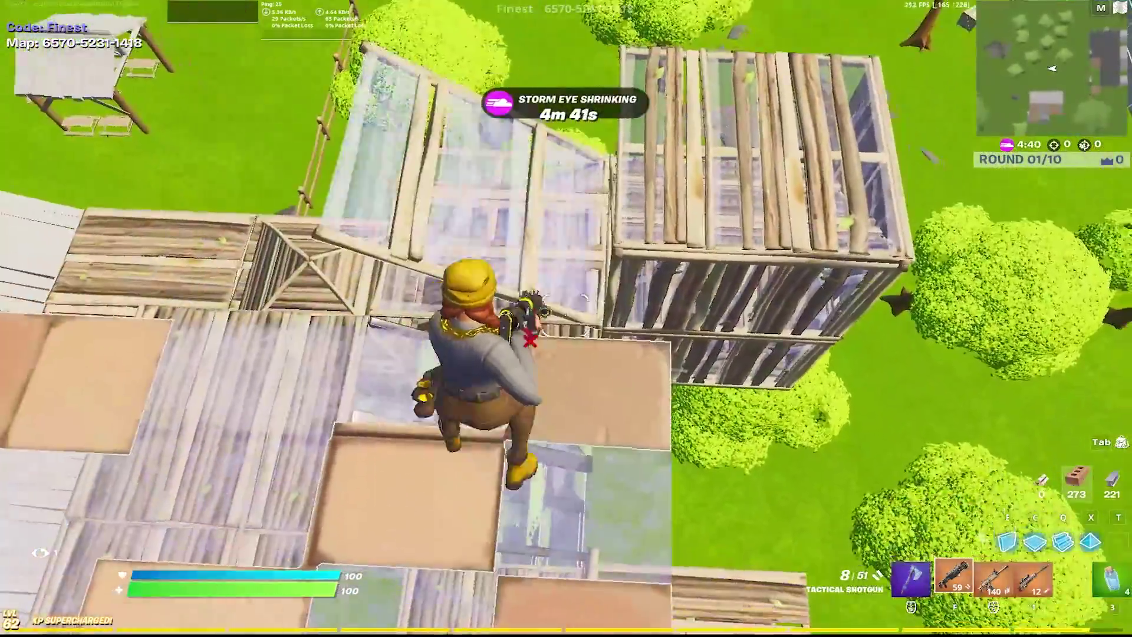
pyautogui.press('c')
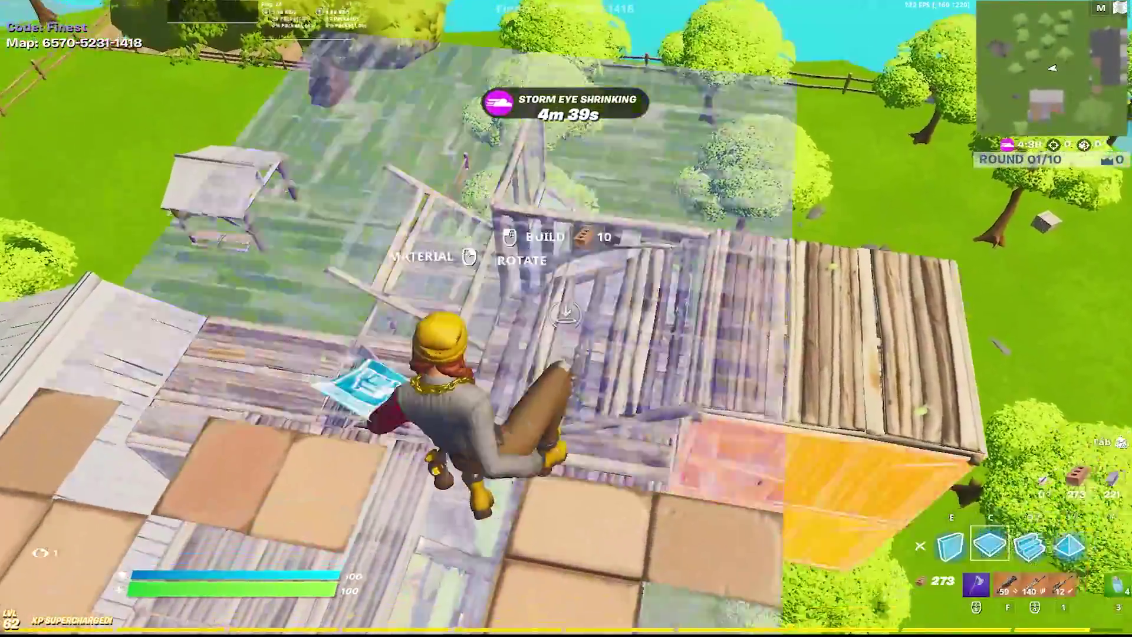
pyautogui.click(564, 315)
pyautogui.click(564, 316)
pyautogui.press('3')
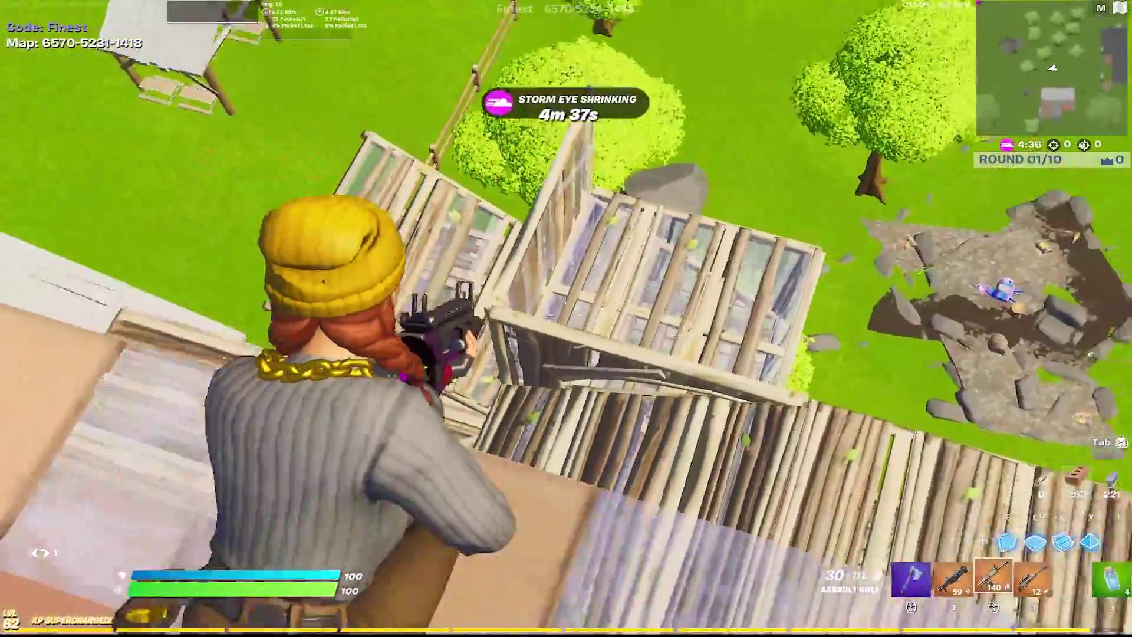
pyautogui.click(564, 315)
pyautogui.press('f')
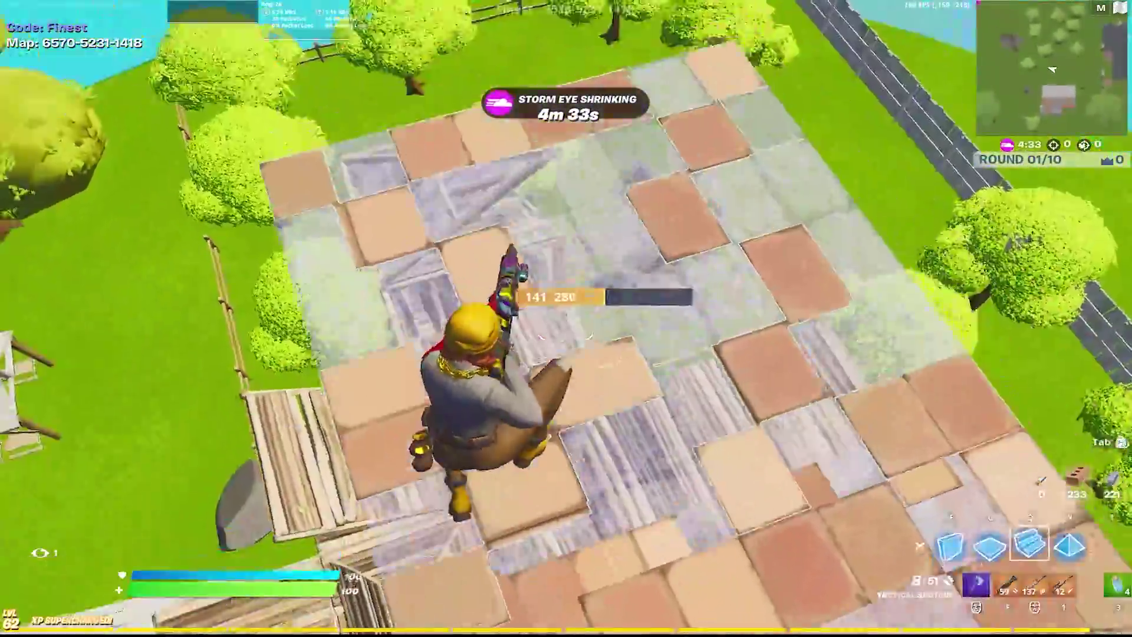
pyautogui.click(565, 315)
pyautogui.press('f')
pyautogui.click(565, 315)
pyautogui.click(565, 315)
pyautogui.press('f')
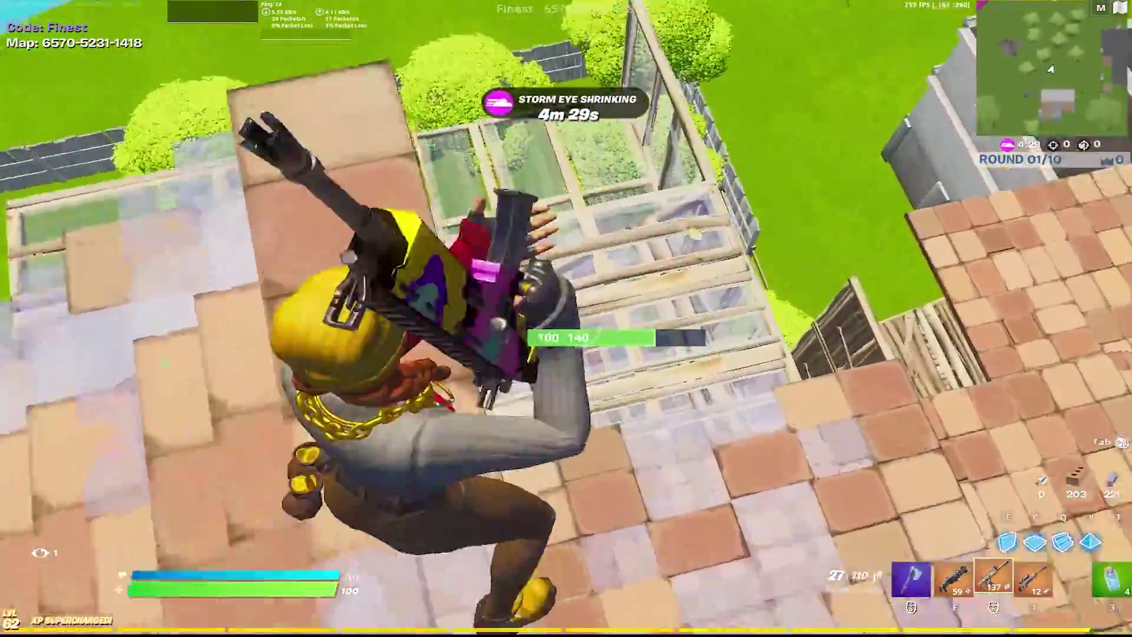
pyautogui.press('f')
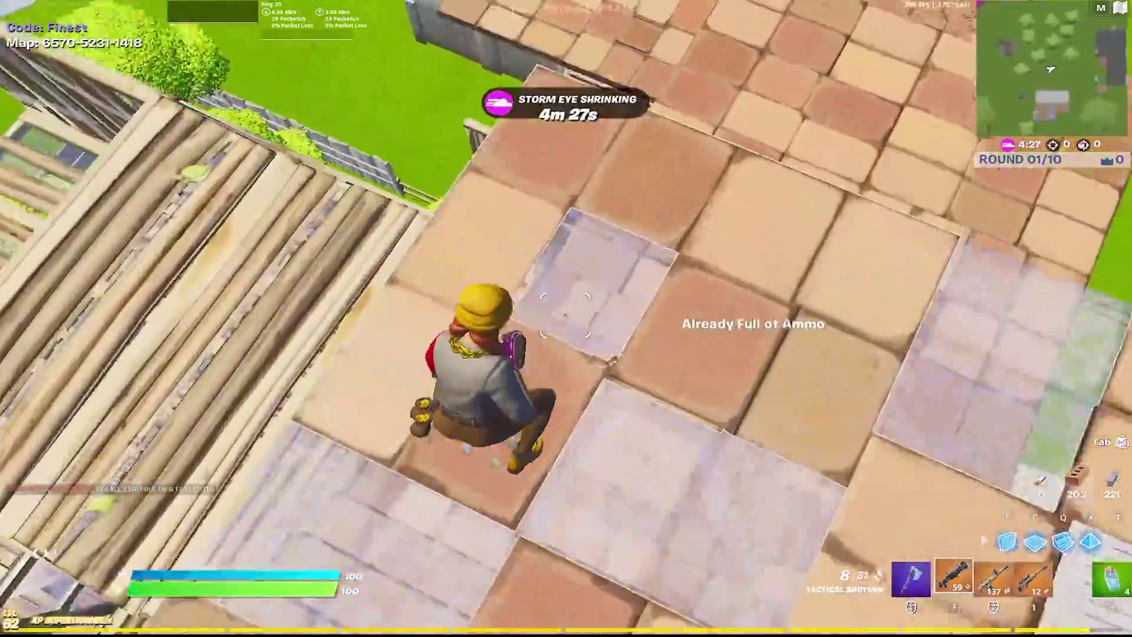
pyautogui.click(565, 315)
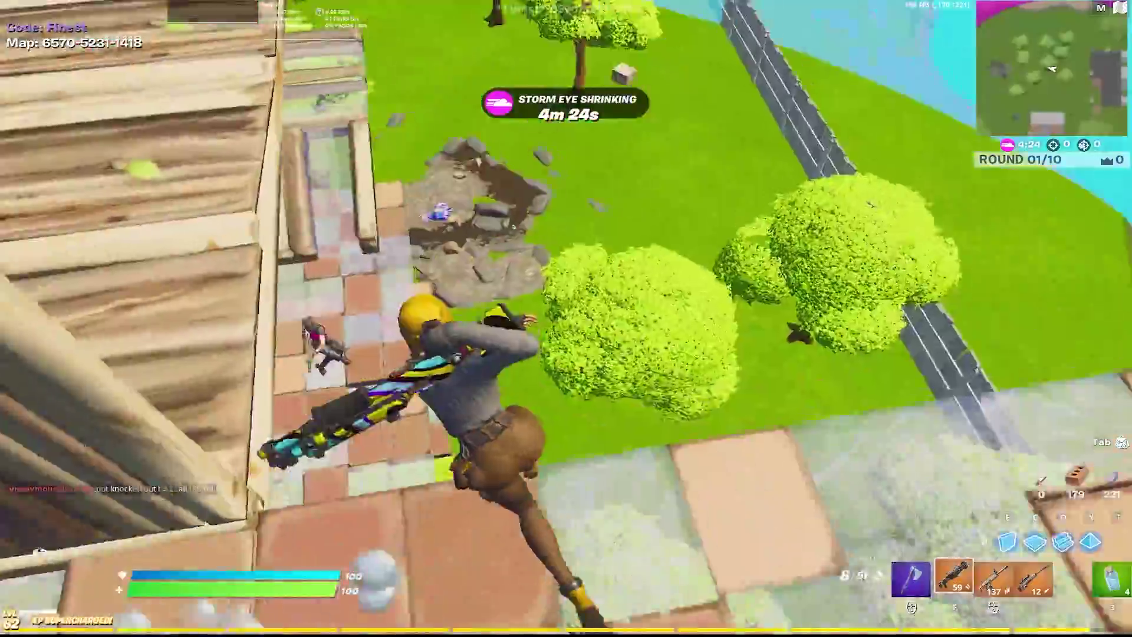
pyautogui.click(565, 315)
pyautogui.press('v')
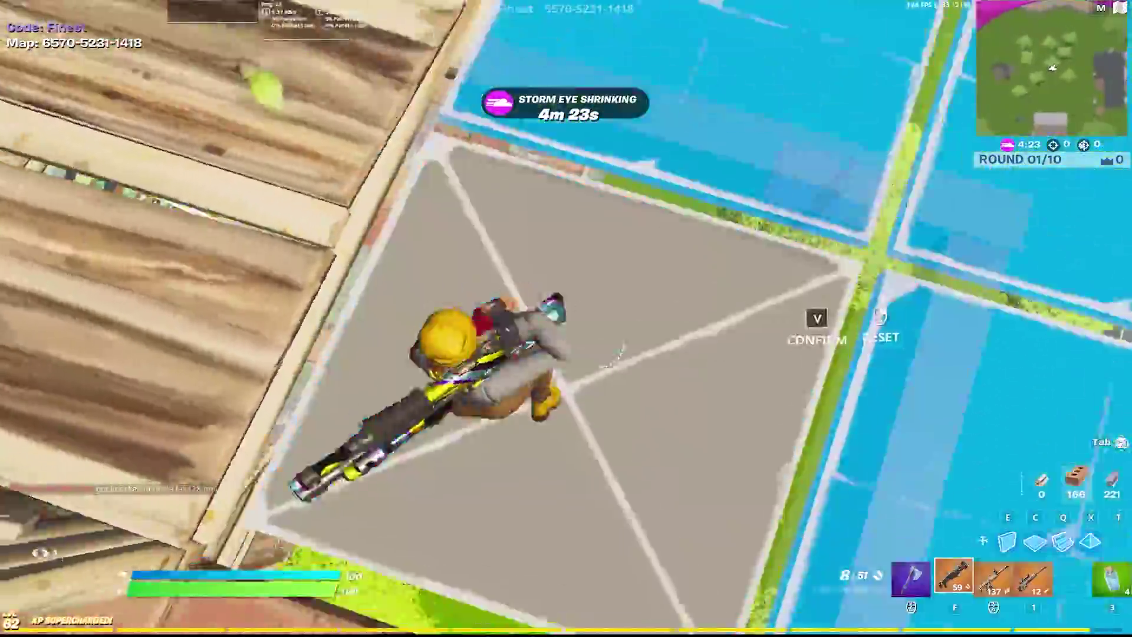
pyautogui.click(565, 316)
pyautogui.click(565, 316)
pyautogui.click(565, 316)
pyautogui.click(565, 315)
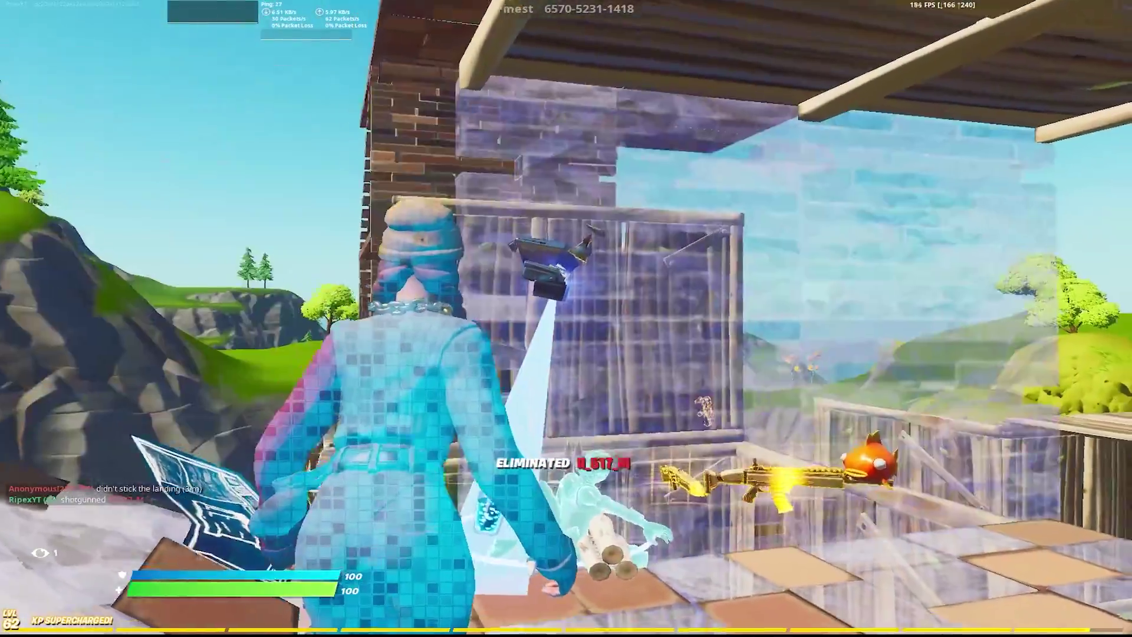
pyautogui.click(565, 315)
pyautogui.click(565, 315)
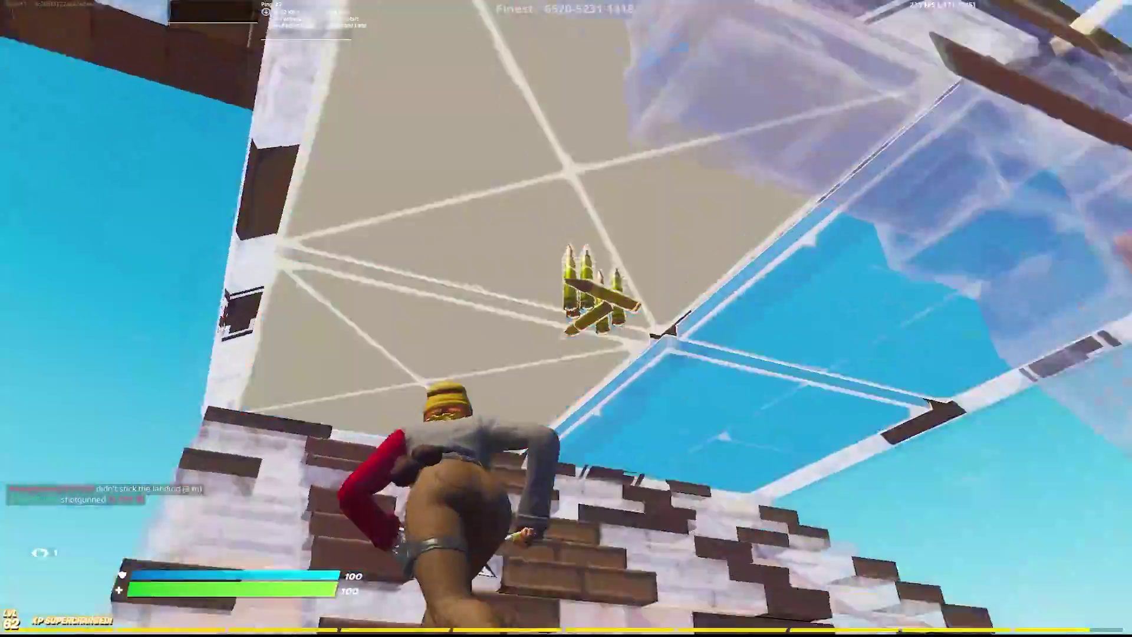